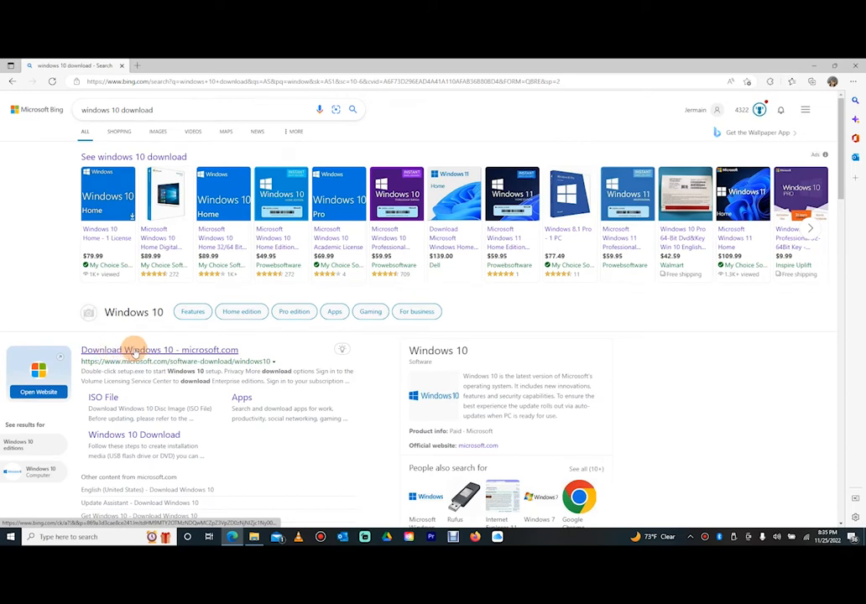
Step: Open Microsoft's Download Windows 10 page from the search results and close the search results tab
left_click(165, 351)
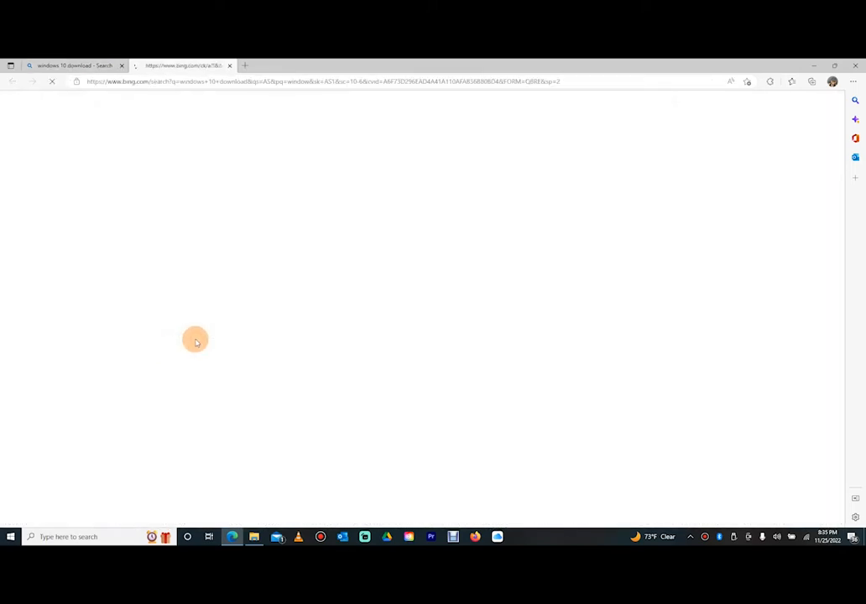
left_click(78, 67)
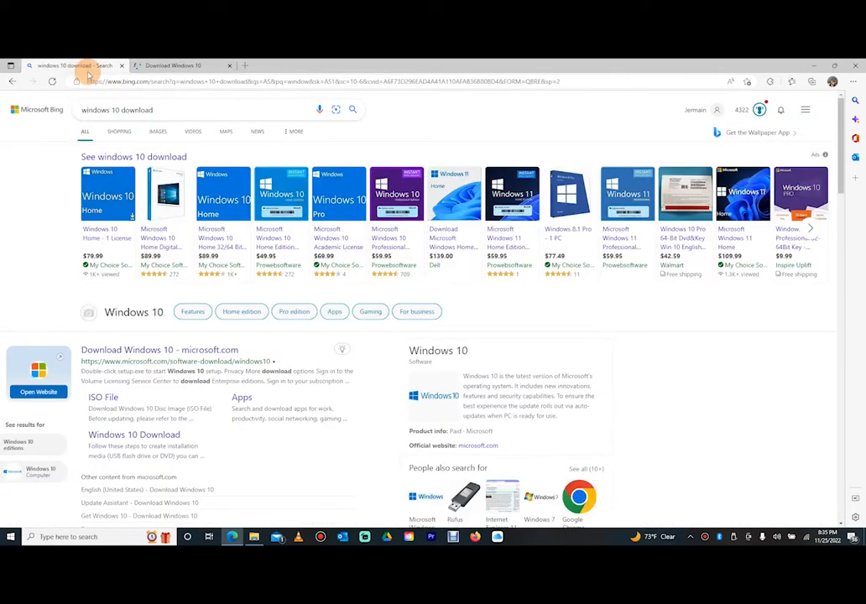
left_click(120, 65)
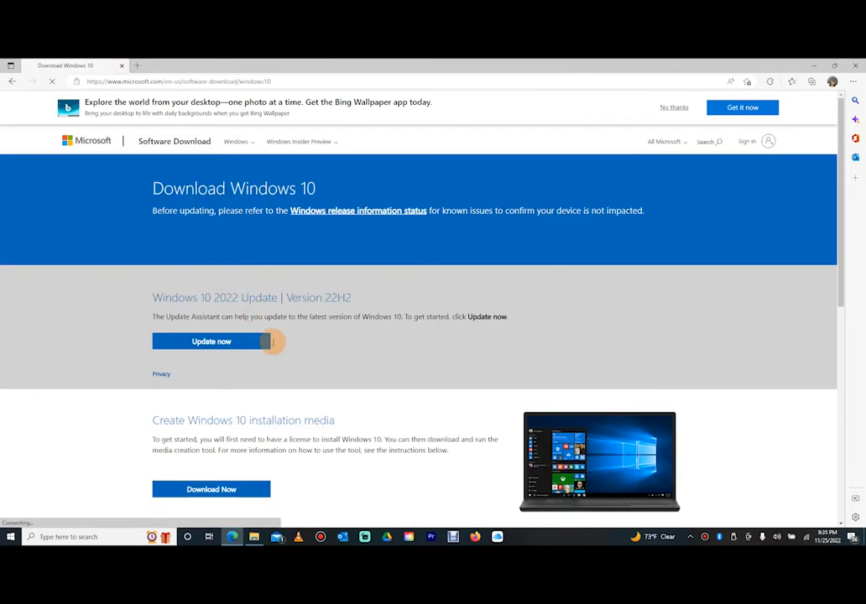
Step: Download the media creation tool from the Create Windows 10 installation media section
scroll(327, 351, "down", 5)
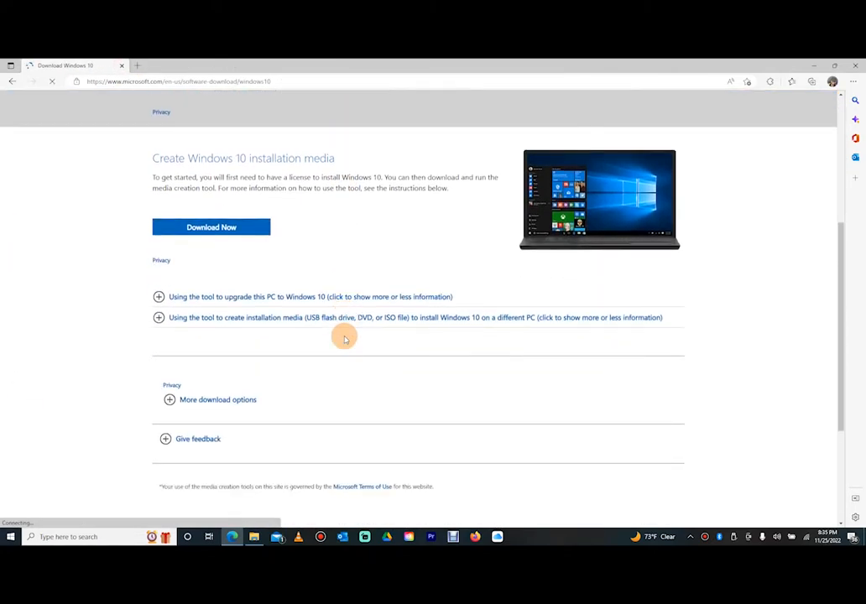
scroll(344, 338, "up", 4)
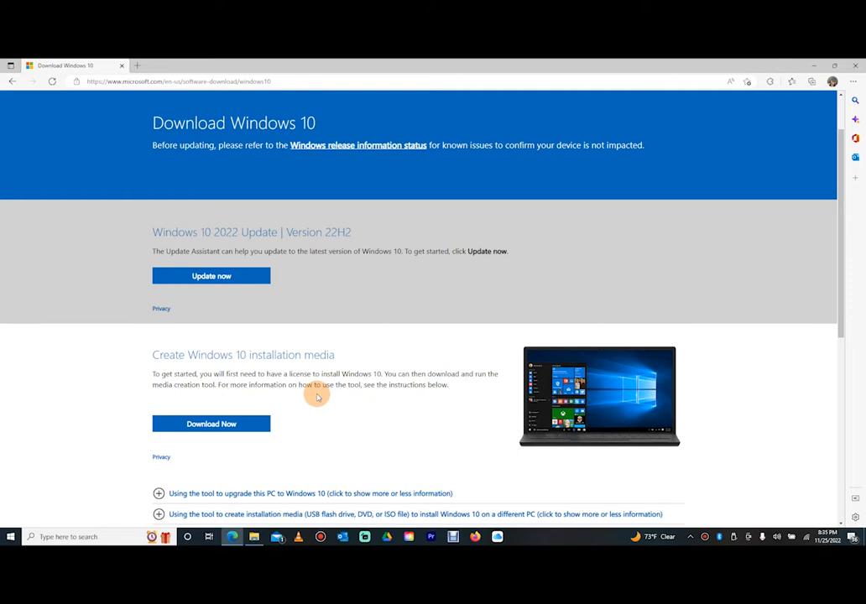
scroll(317, 397, "down", 3)
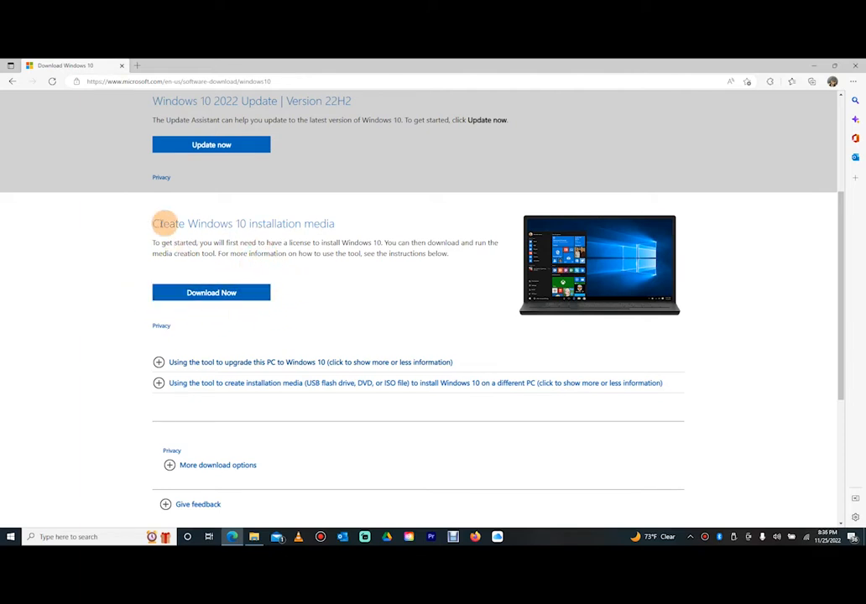
left_click_drag(154, 224, 334, 225)
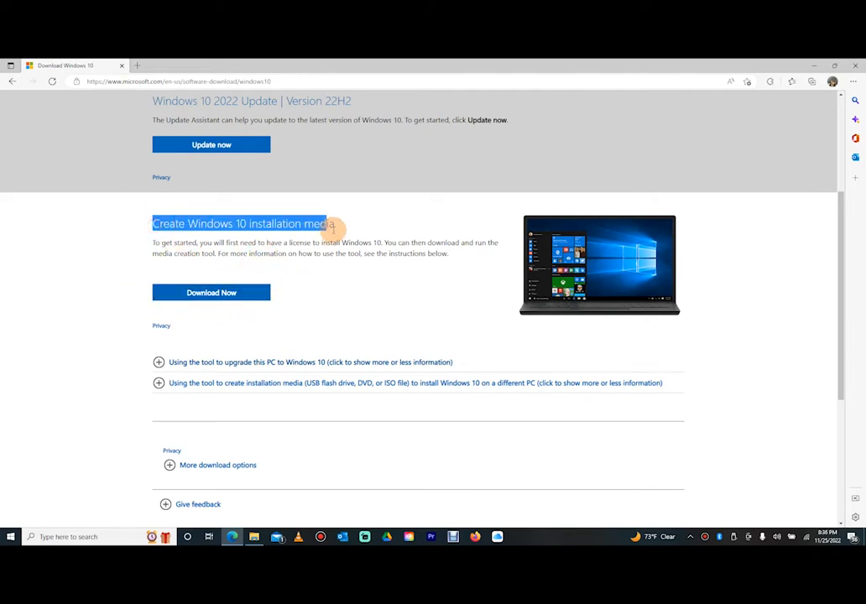
left_click(202, 295)
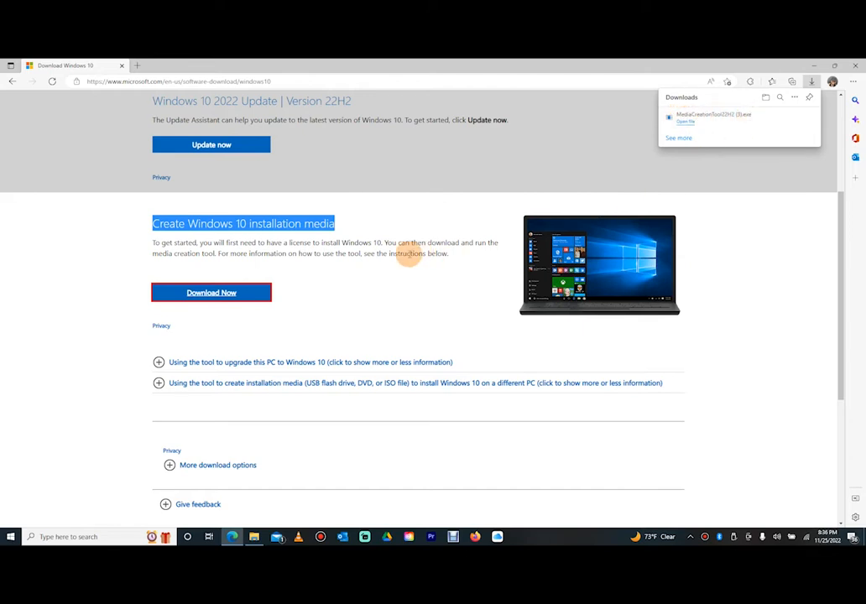
left_click(324, 270)
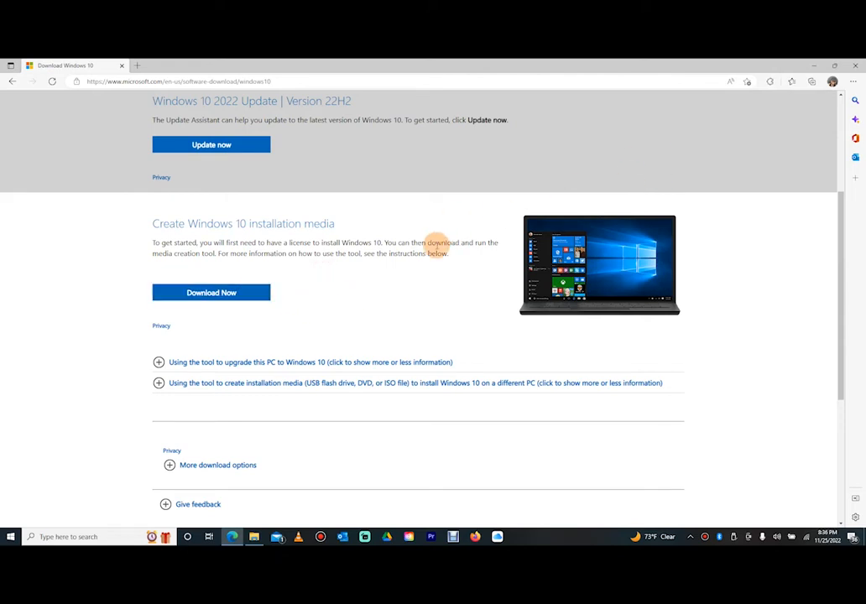
Step: Run MediaCreationTool22H2 (3).exe from the Downloads folder in File Explorer and minimize the folder window
left_click(253, 536)
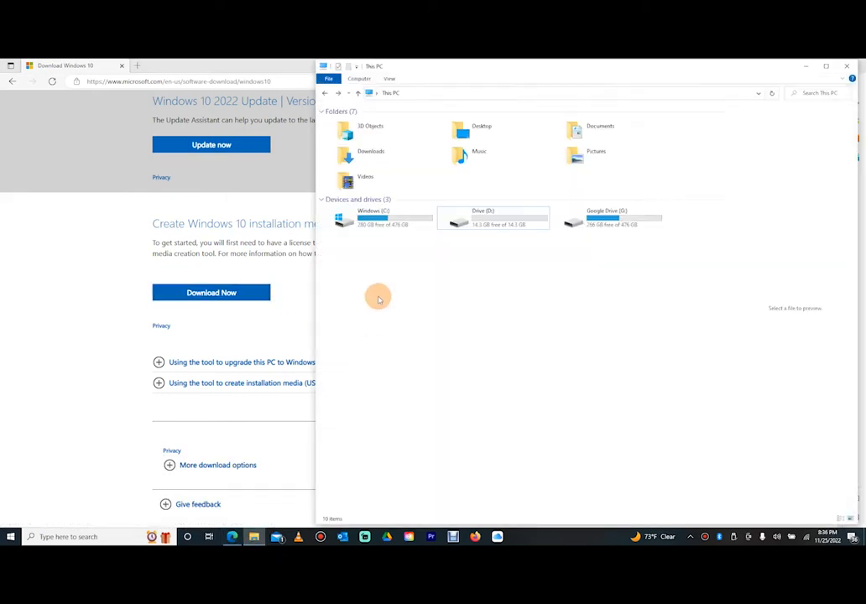
left_click(383, 153)
double_click(384, 154)
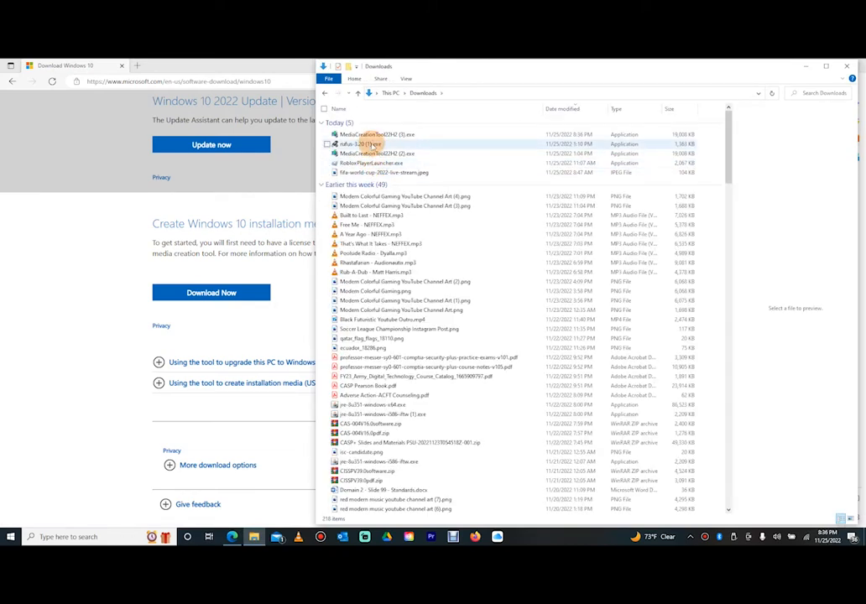
left_click(369, 135)
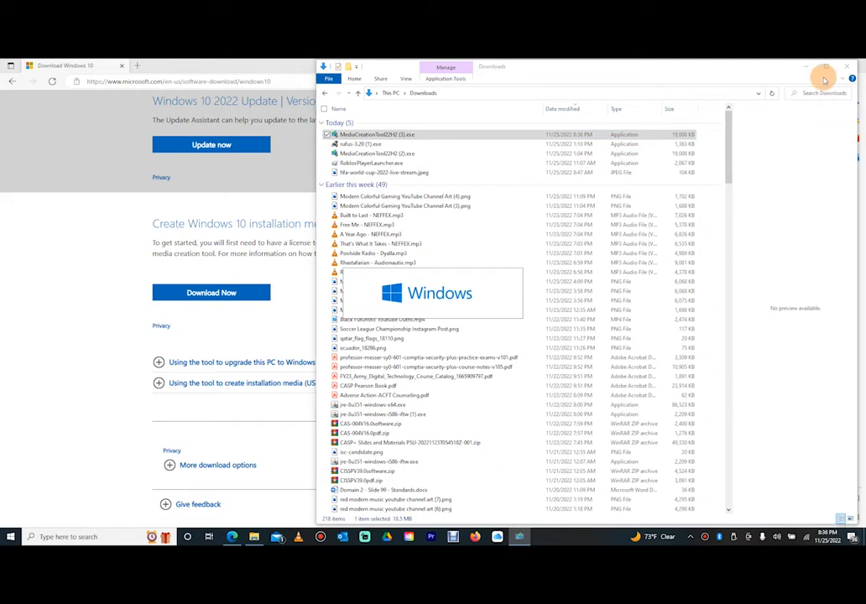
left_click(806, 66)
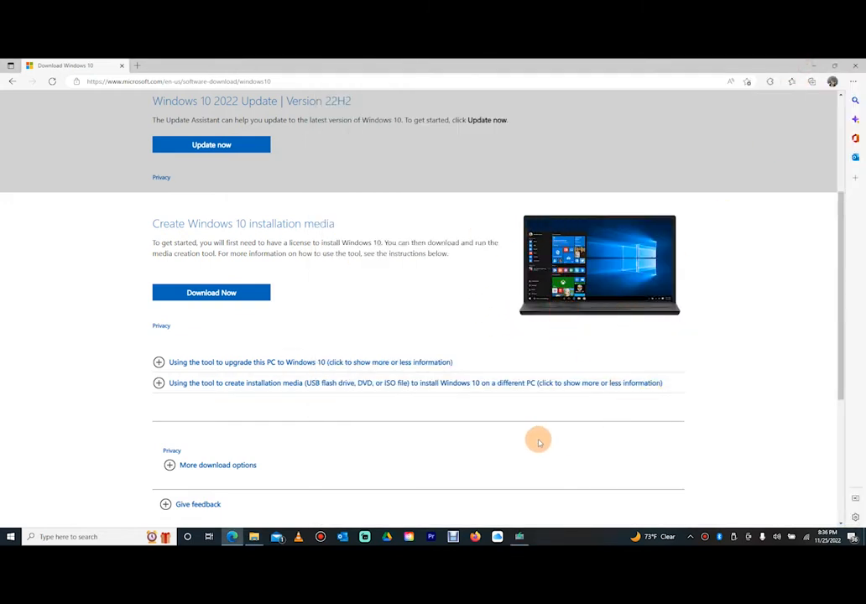
Step: Bring up the Windows 10 Setup window, read through the license terms to the end and accept them
left_click(521, 537)
left_click_drag(361, 174, 317, 132)
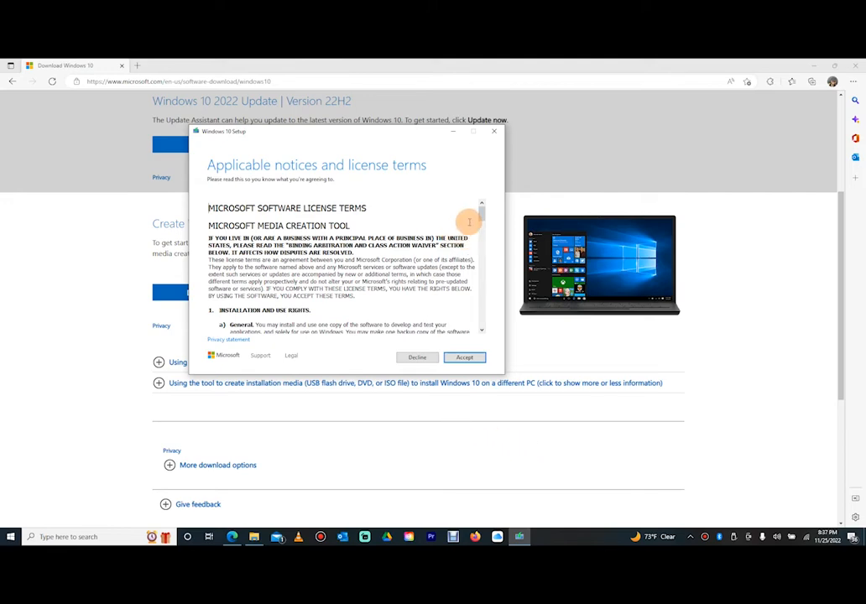
left_click_drag(481, 214, 478, 321)
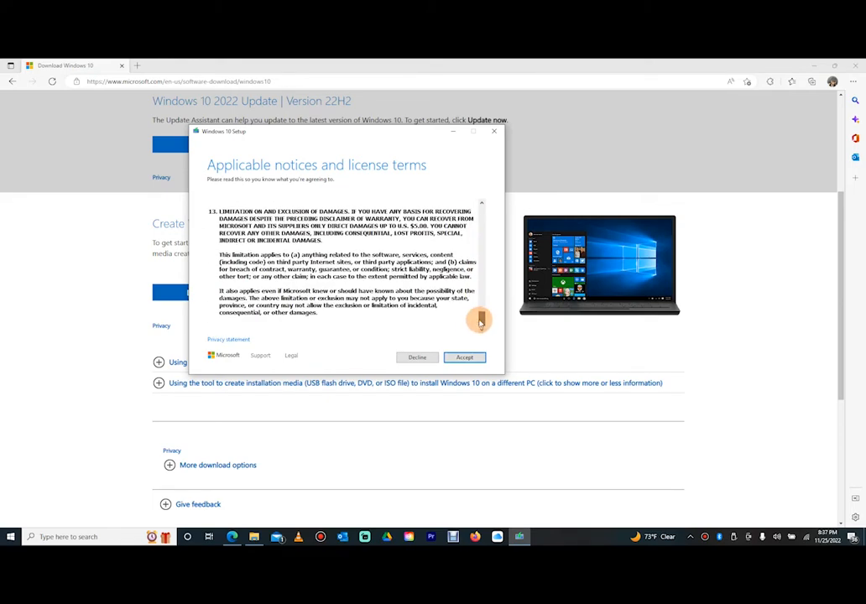
left_click(465, 359)
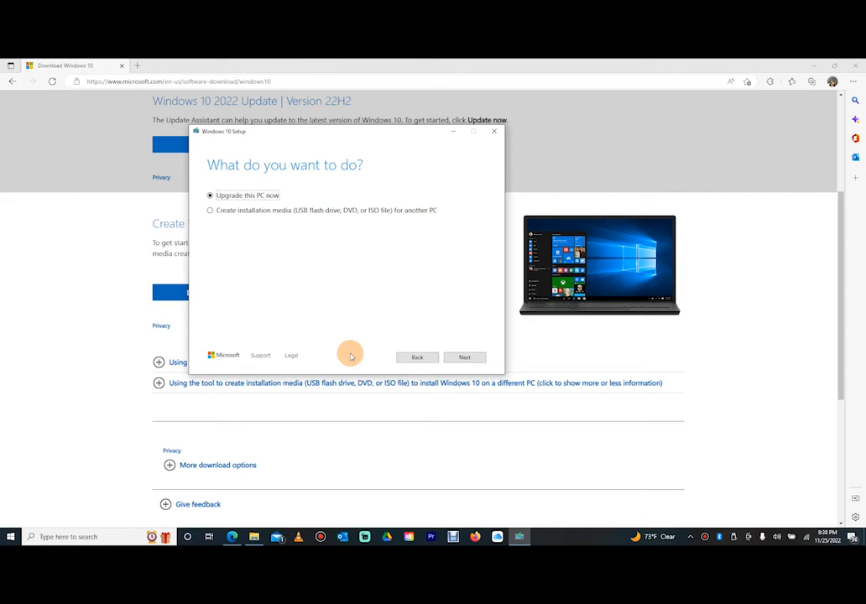
Step: Choose to create installation media (USB flash drive, DVD, or ISO file) for another PC and continue
left_click(240, 210)
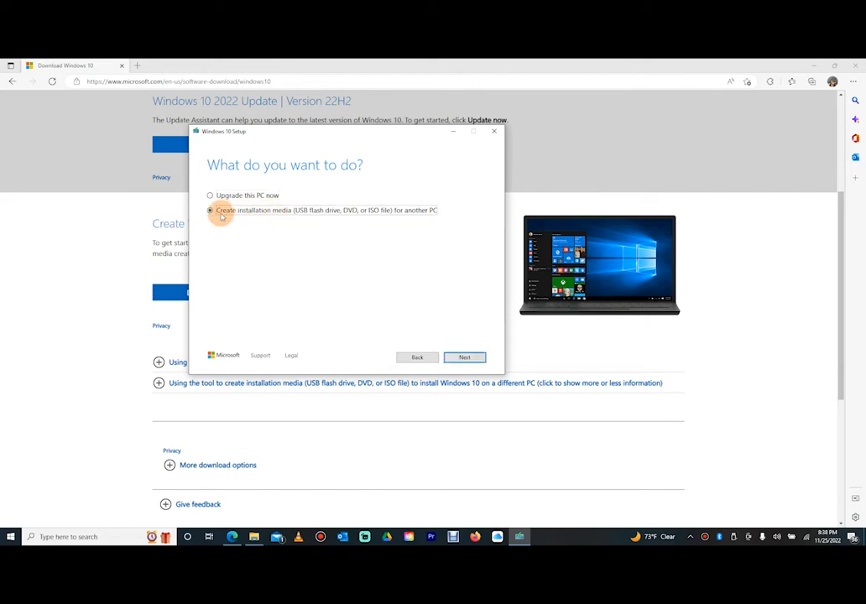
left_click(467, 358)
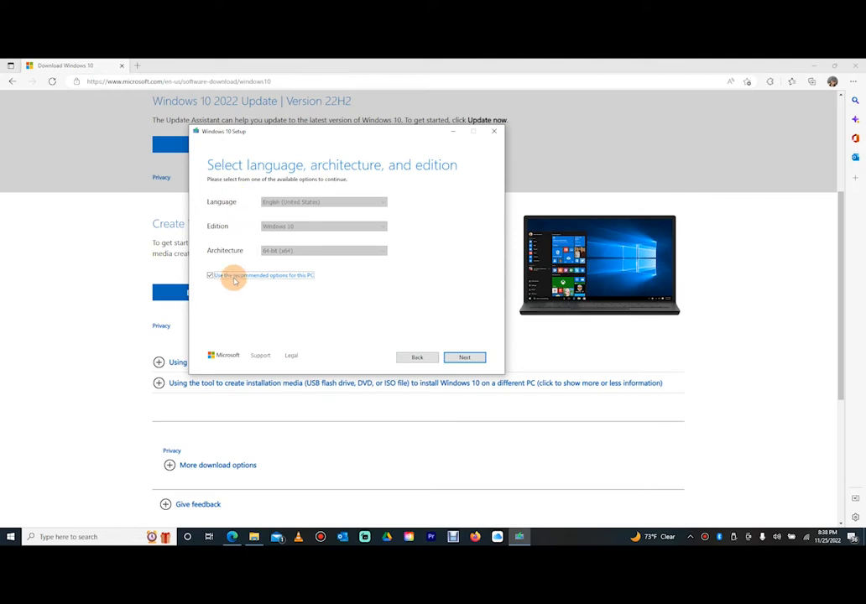
Step: Examine the language, edition and architecture choices and continue with the recommended options for this PC
left_click(209, 277)
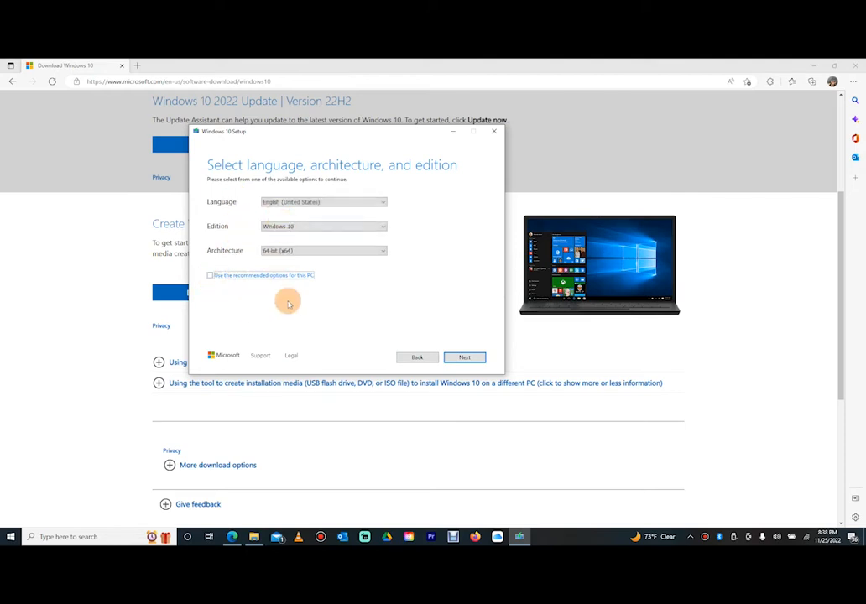
left_click(350, 201)
left_click(352, 203)
left_click(354, 225)
left_click(354, 227)
left_click(356, 248)
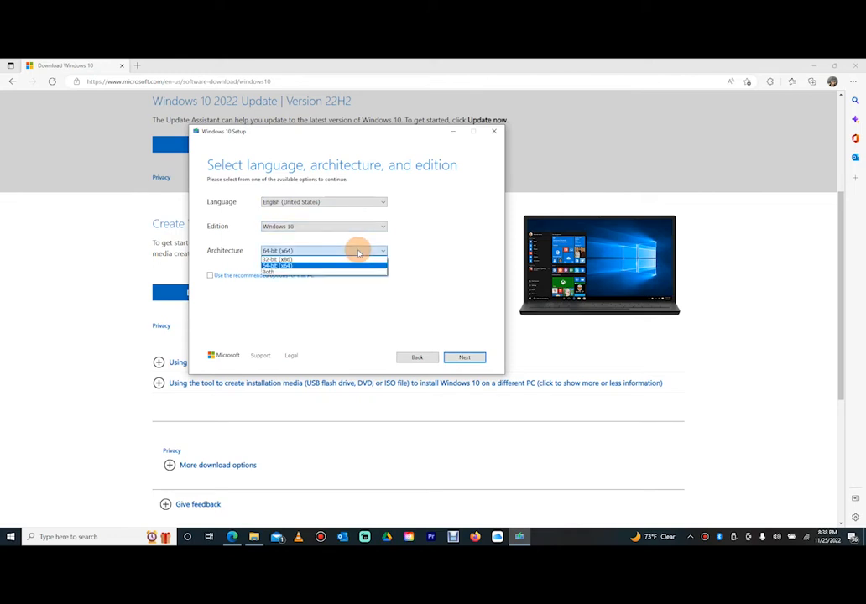
left_click(310, 265)
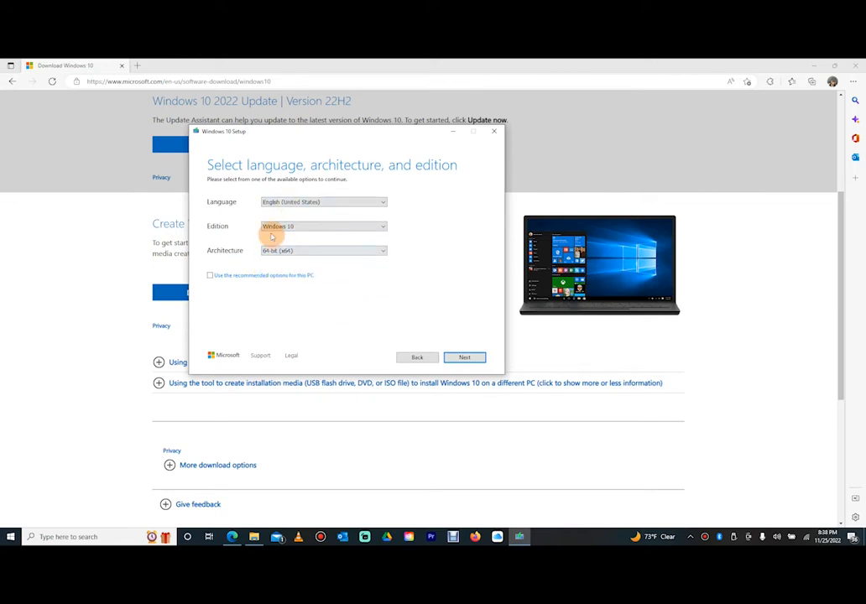
left_click(210, 276)
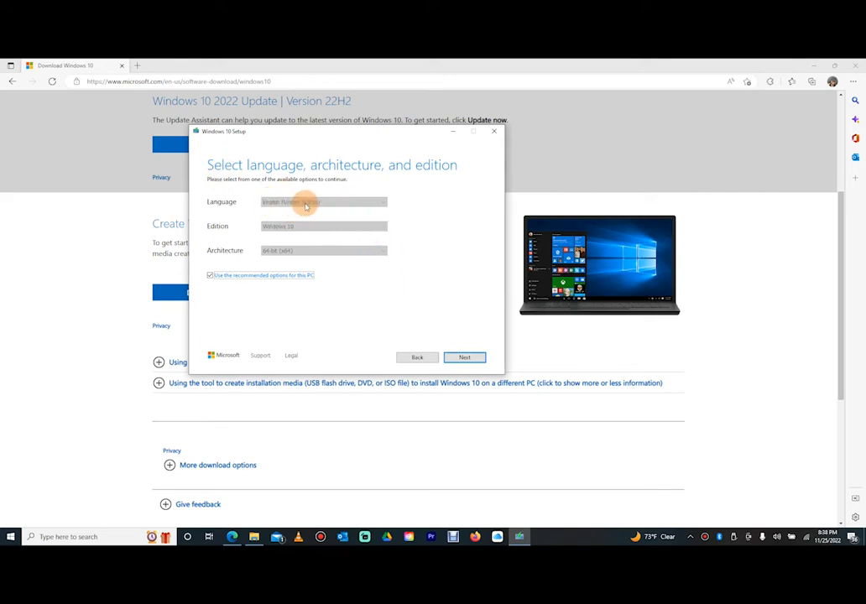
left_click(466, 357)
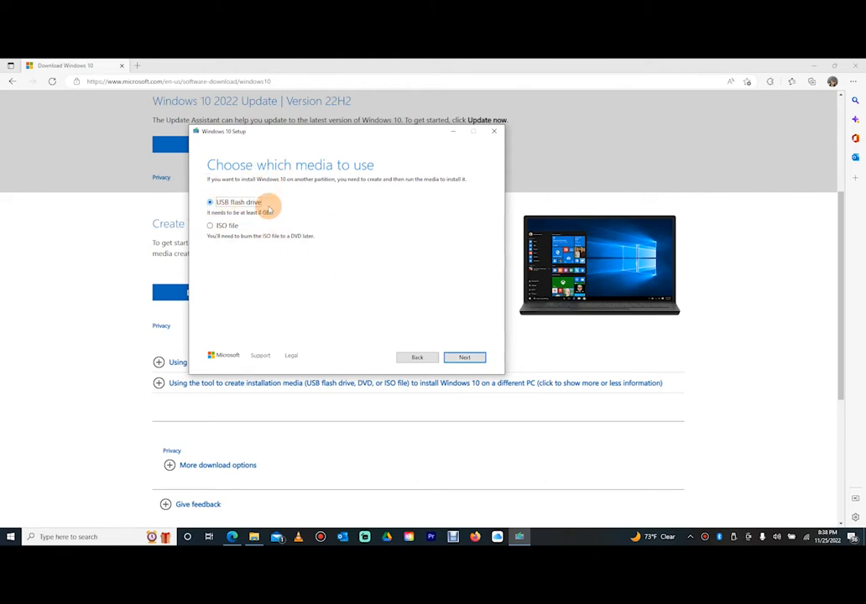
Step: Choose ISO file as the media, look for an existing Windows.iso in the Downloads folder and cancel the save
left_click(210, 226)
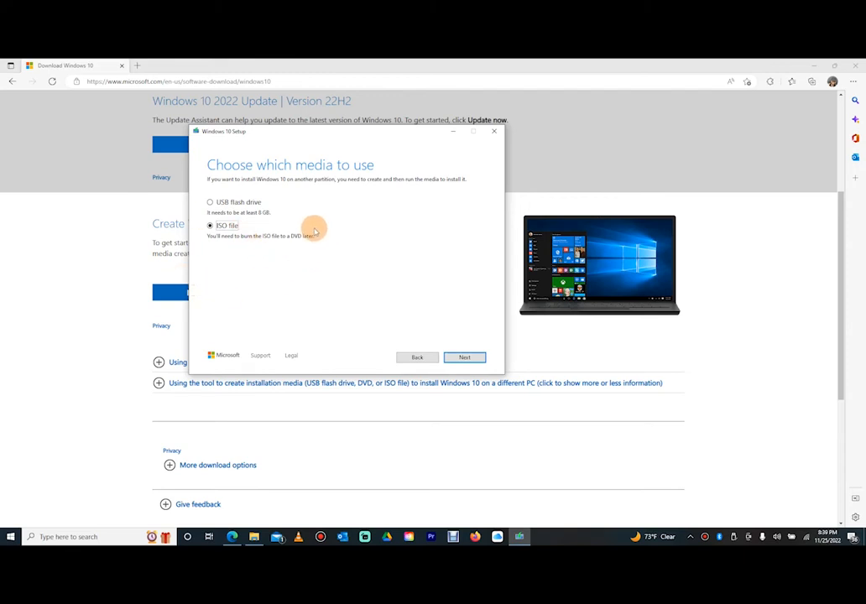
left_click(454, 360)
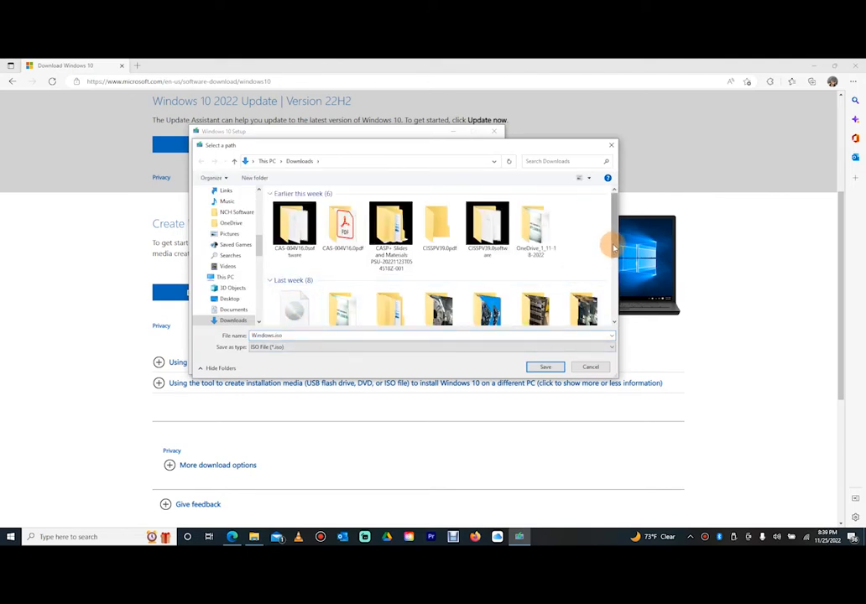
scroll(521, 261, "down", 1)
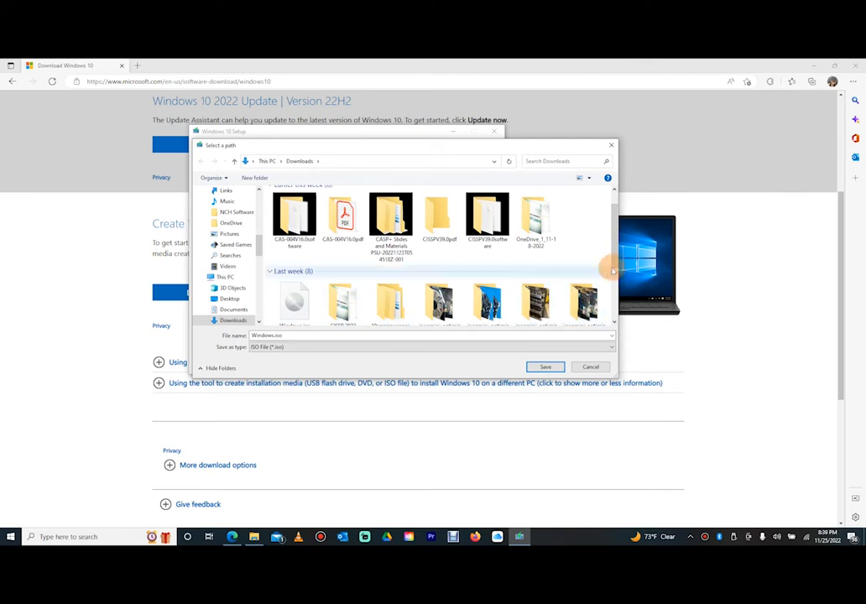
scroll(613, 270, "down", 3)
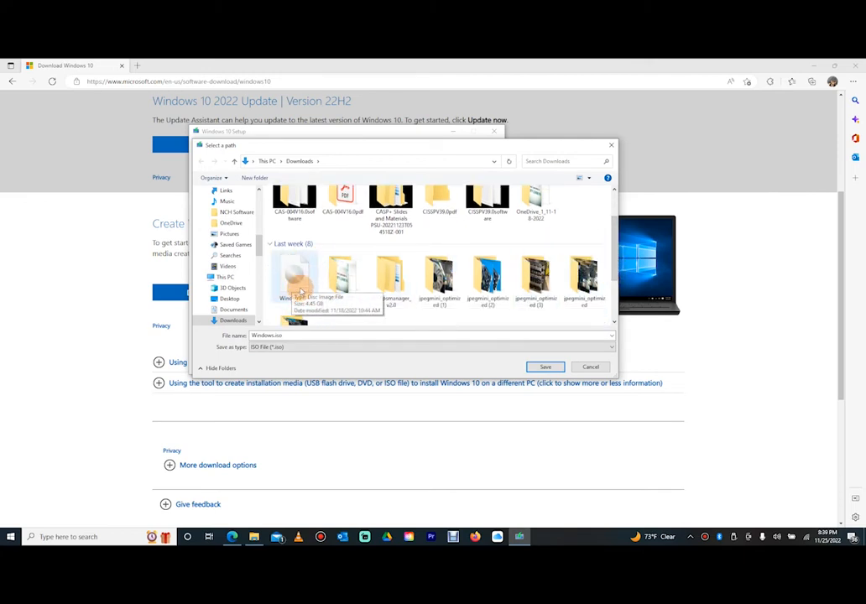
left_click(591, 367)
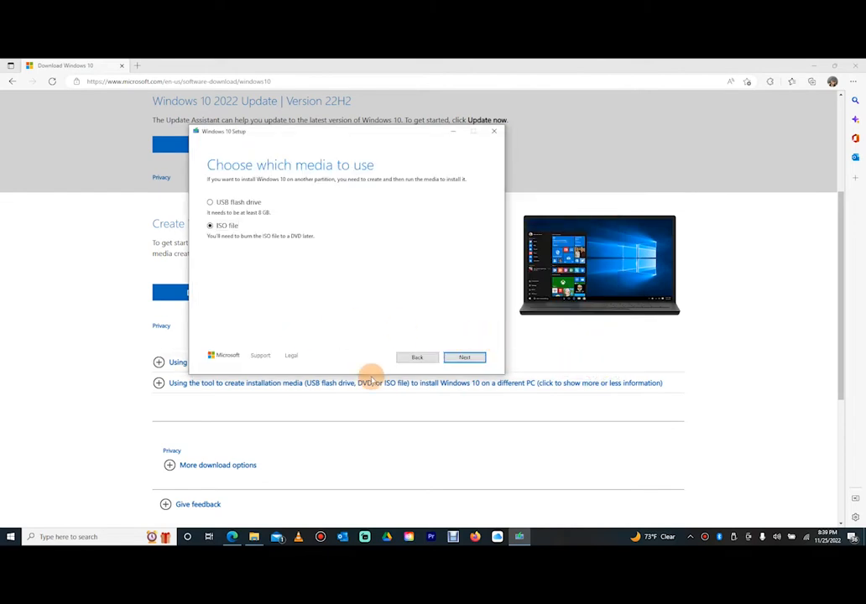
Step: Quit Windows 10 Setup and confirm quitting
left_click(493, 135)
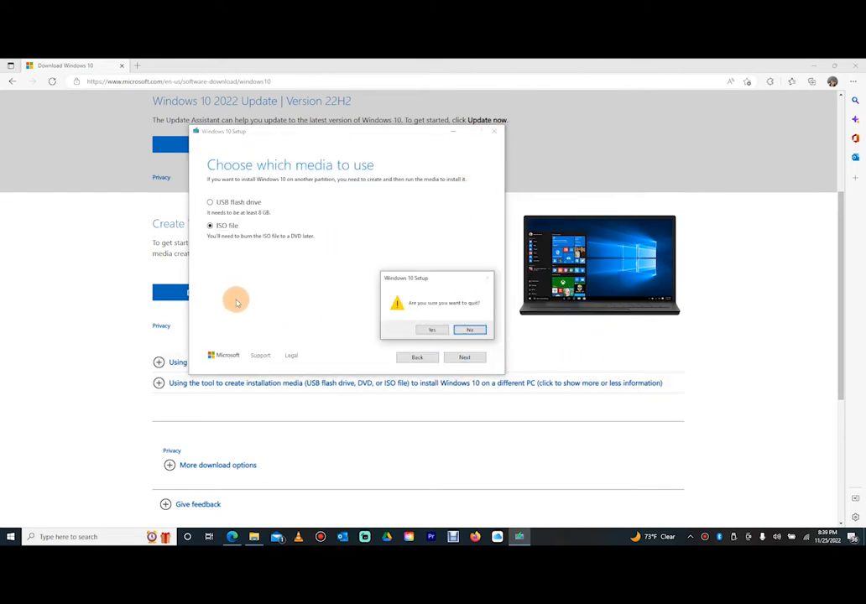
left_click(431, 329)
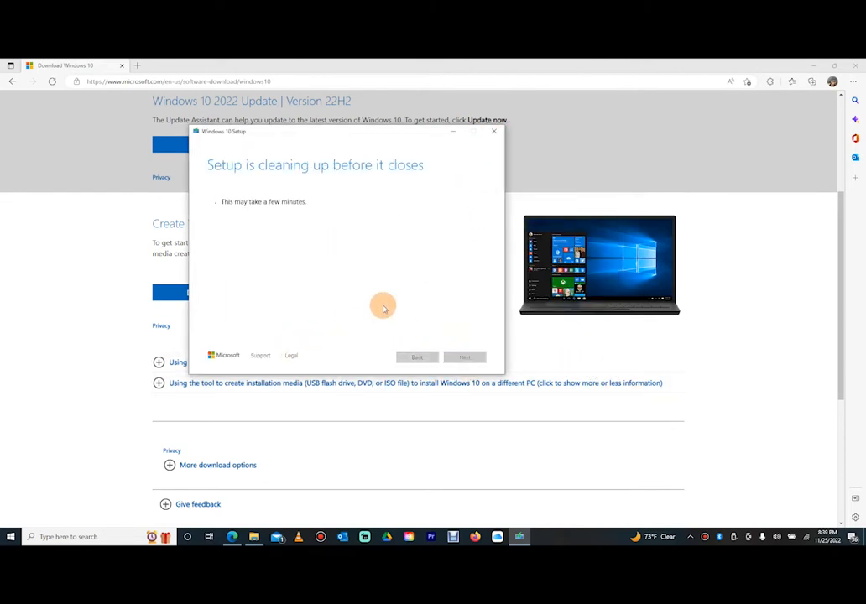
Step: Search the web for rufus in a new browser tab
left_click(138, 65)
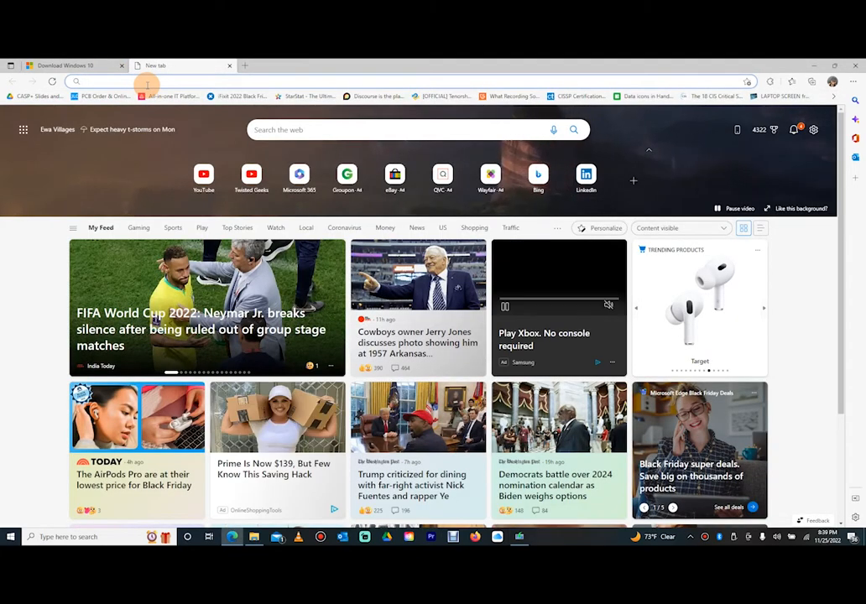
type("rufu")
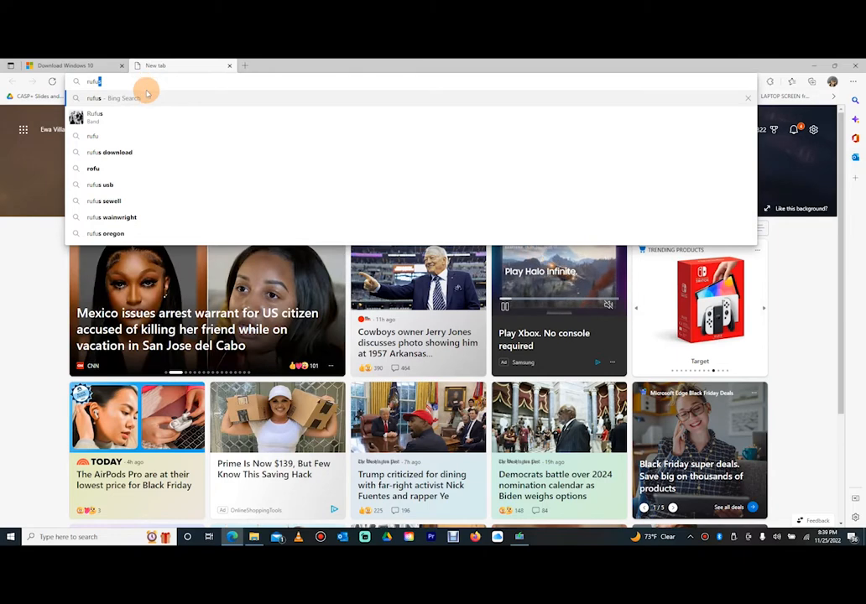
key("Return")
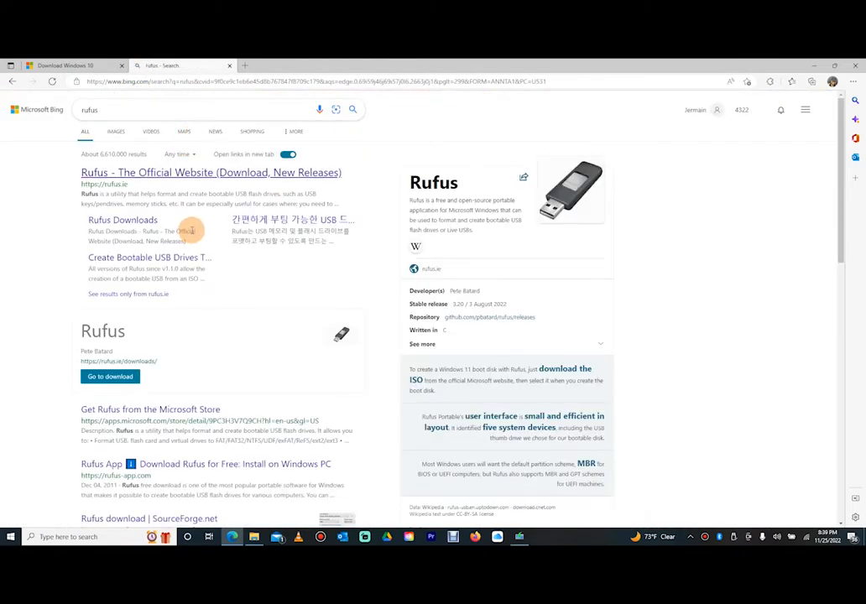
Step: Open the Rufus downloads page from the search results and highlight its web address
mouse_move(88, 184)
left_click_drag(102, 186, 143, 244)
left_click_drag(109, 183, 113, 350)
left_click(111, 377)
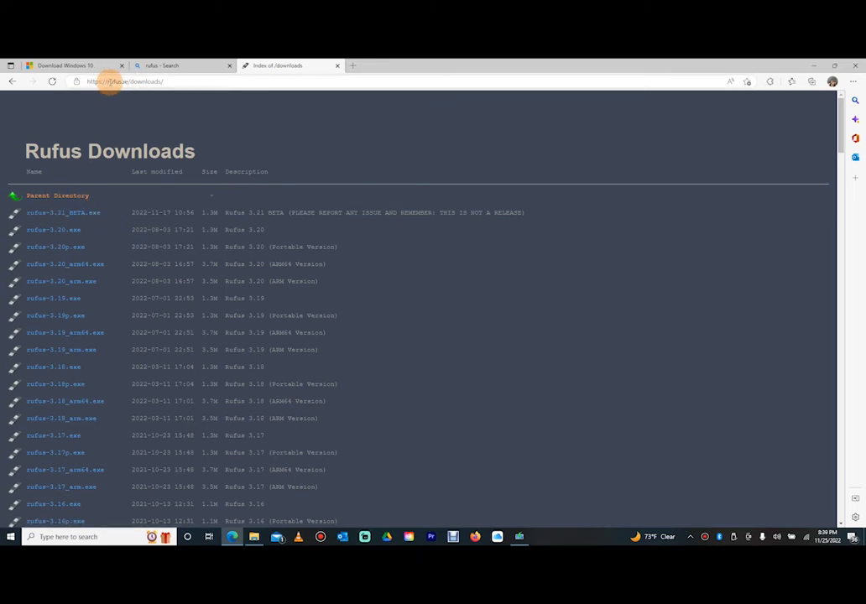
left_click(177, 82)
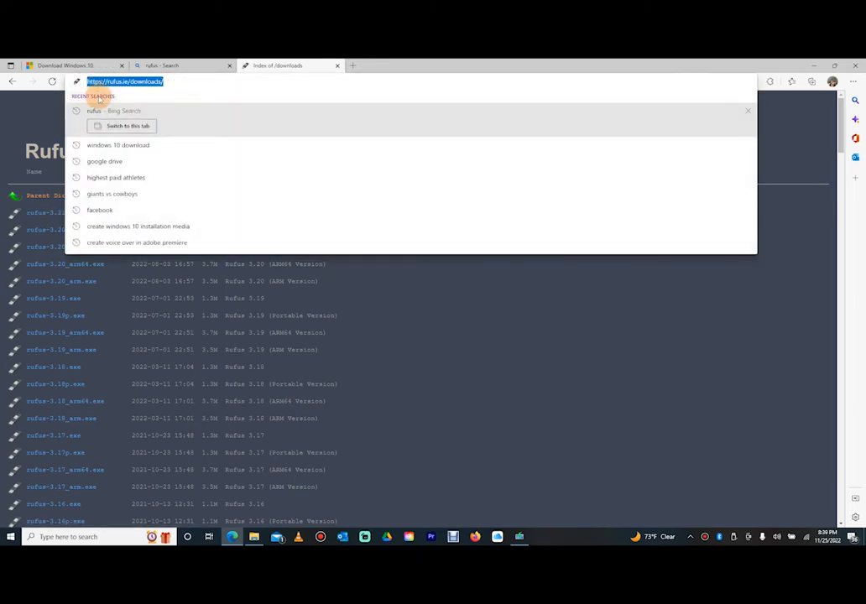
Step: Look through the list of Rufus releases and go to the site's home page at rufus.ie
left_click(423, 367)
scroll(76, 215, "down", 15)
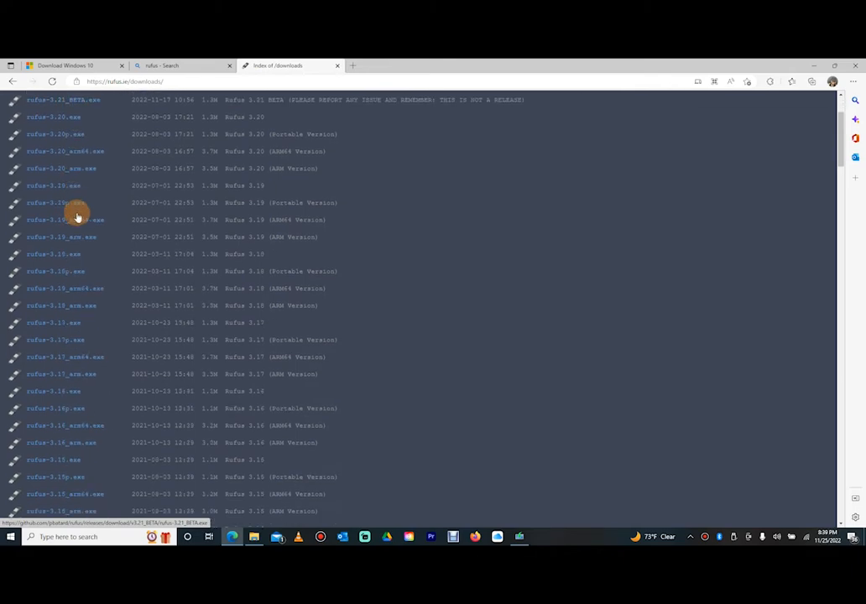
scroll(82, 276, "down", 20)
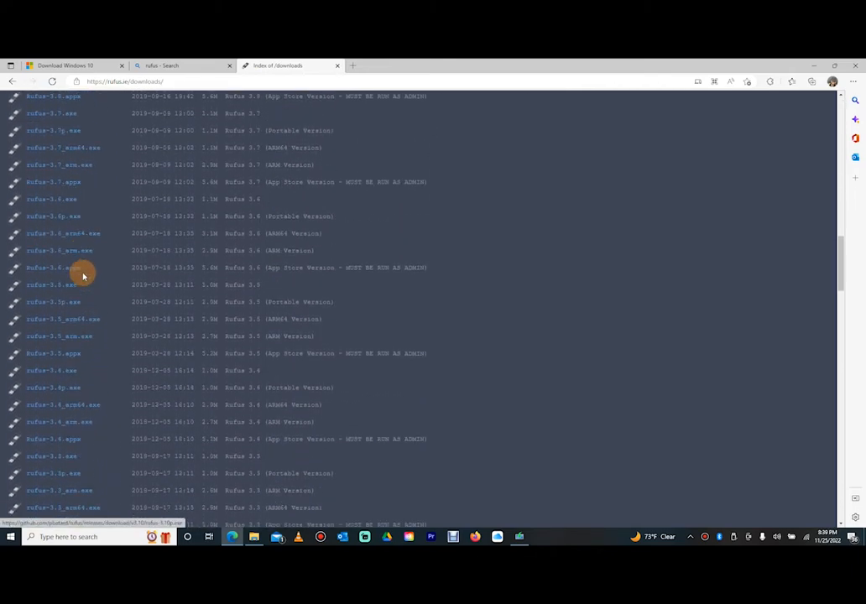
scroll(83, 272, "down", 8)
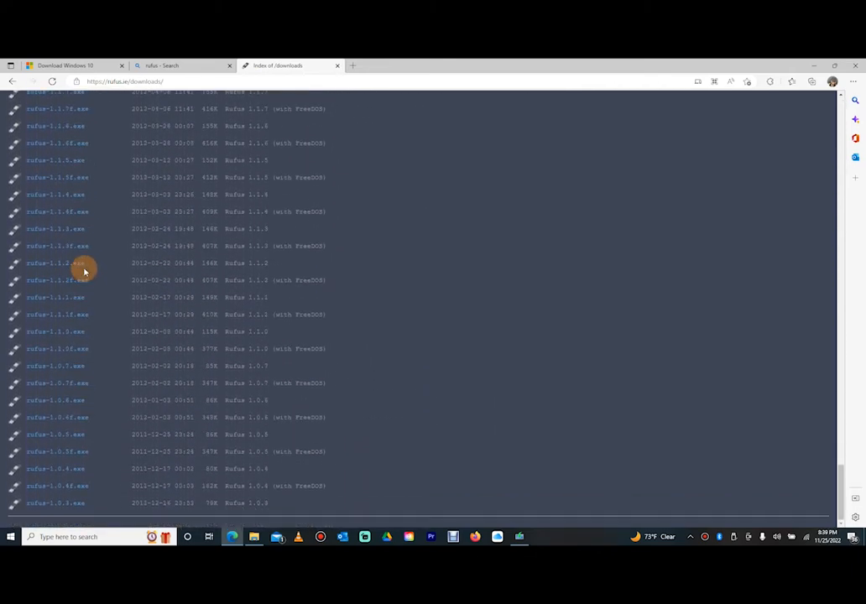
left_click_drag(129, 82, 269, 91)
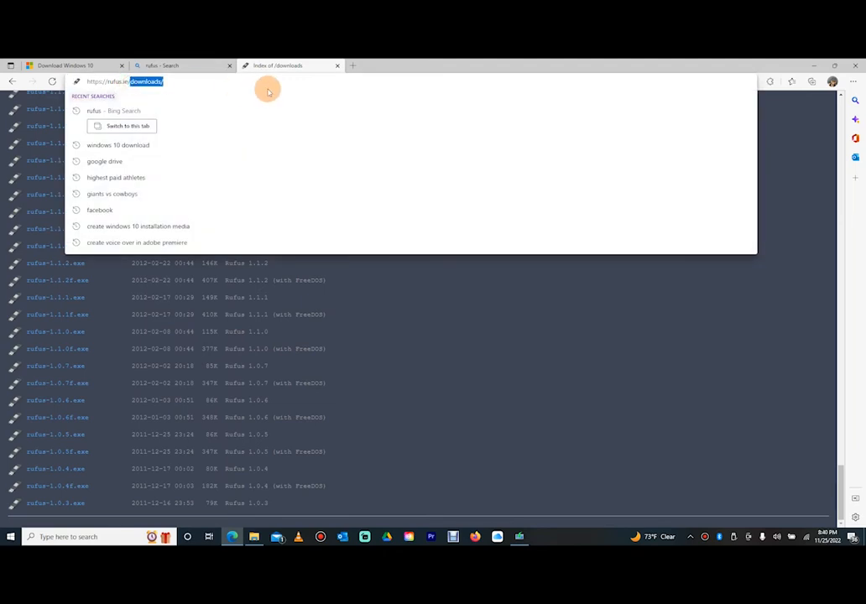
key("BackSpace")
key("Return")
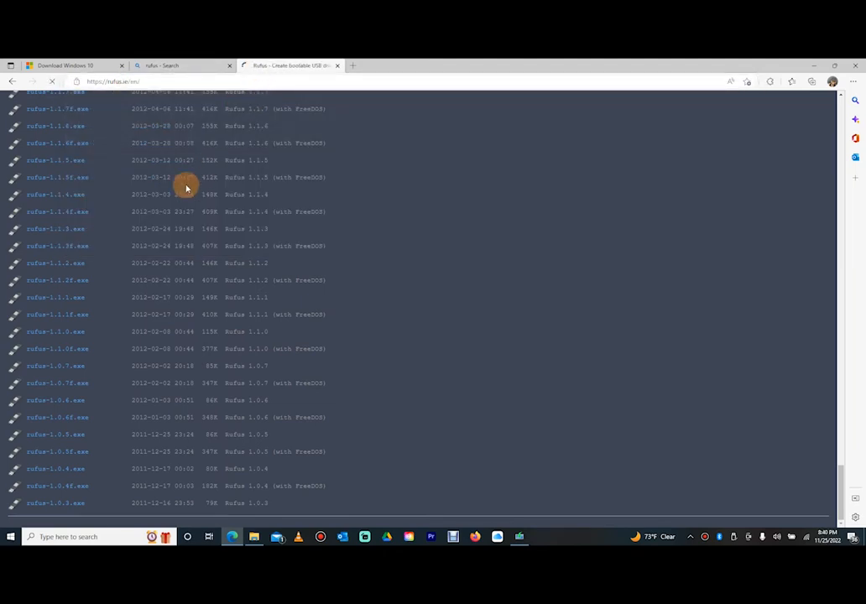
Step: Download Rufus 3.20 from the home page's Download section, run the downloaded file and minimize the browser
scroll(459, 253, "down", 7)
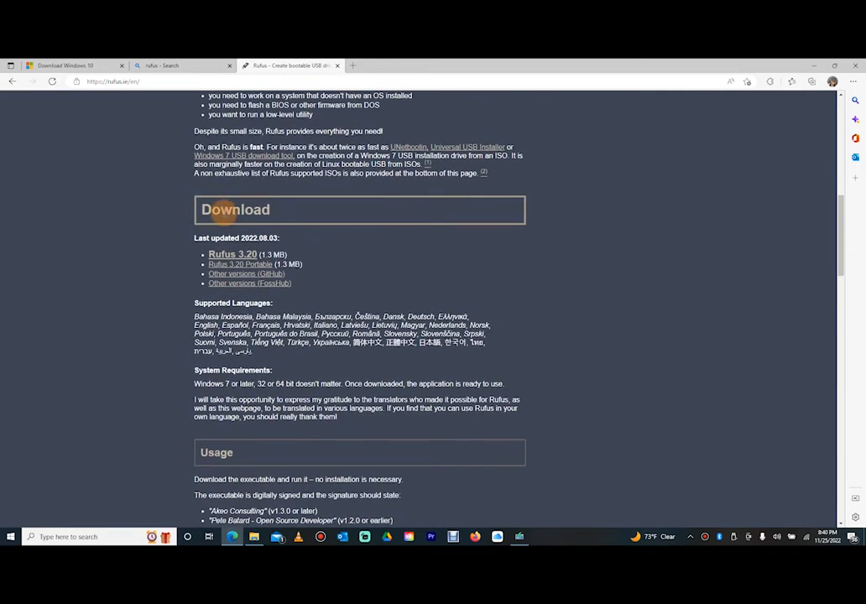
left_click(230, 256)
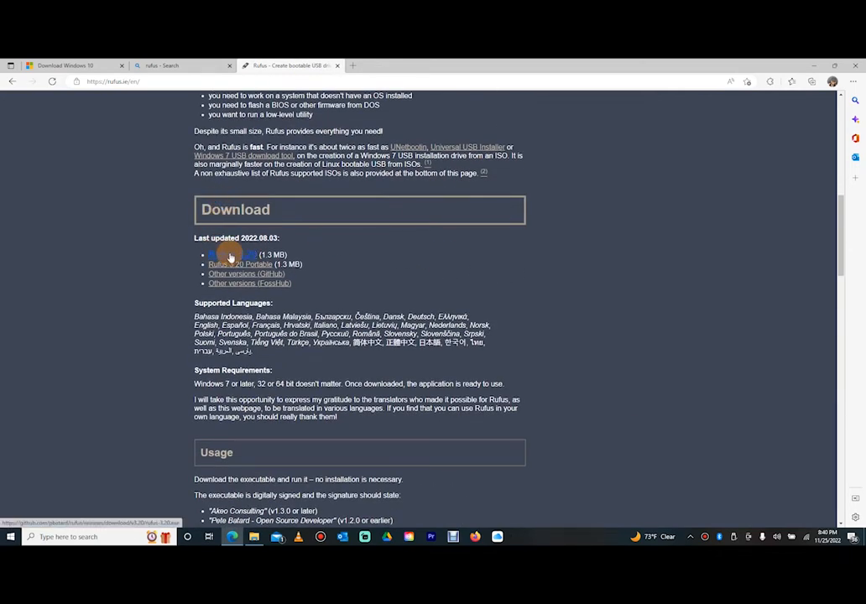
left_click_drag(194, 240, 281, 244)
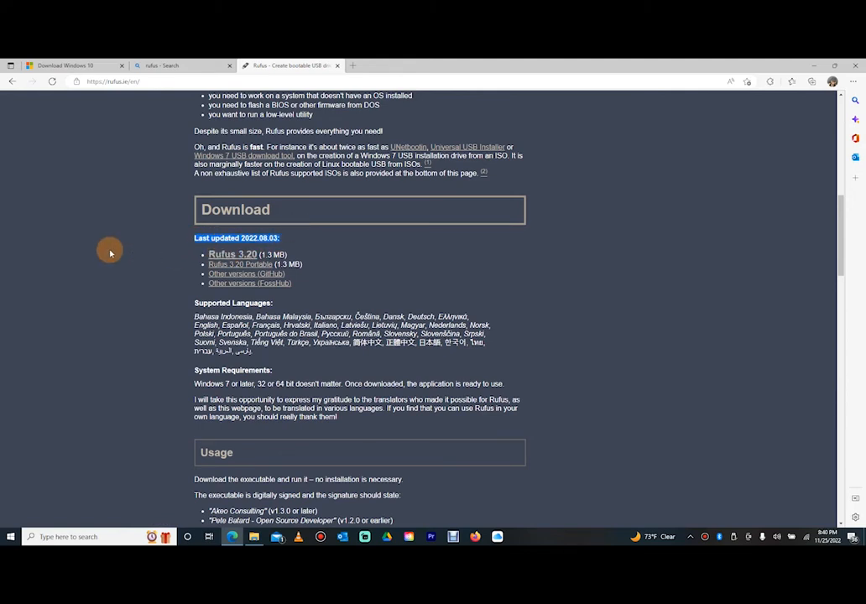
left_click(220, 255)
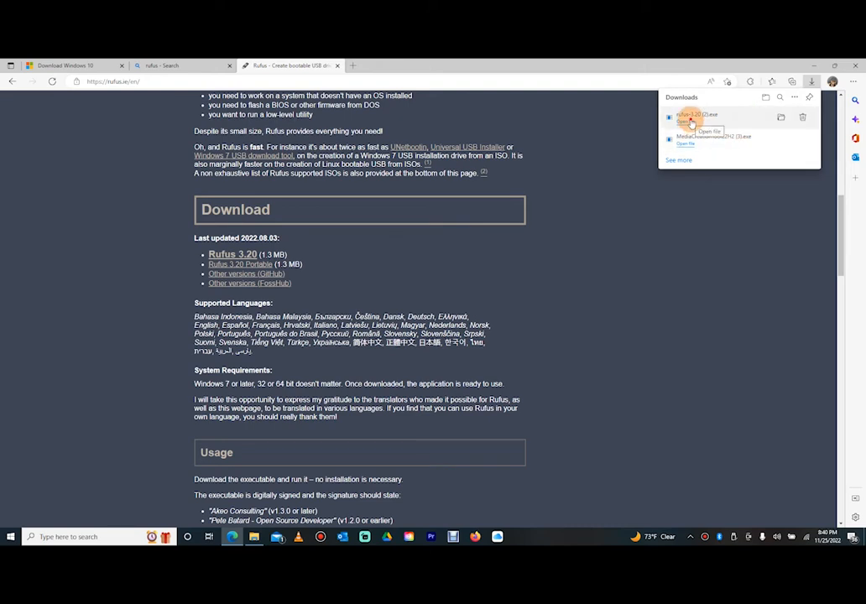
left_click(692, 122)
left_click(815, 66)
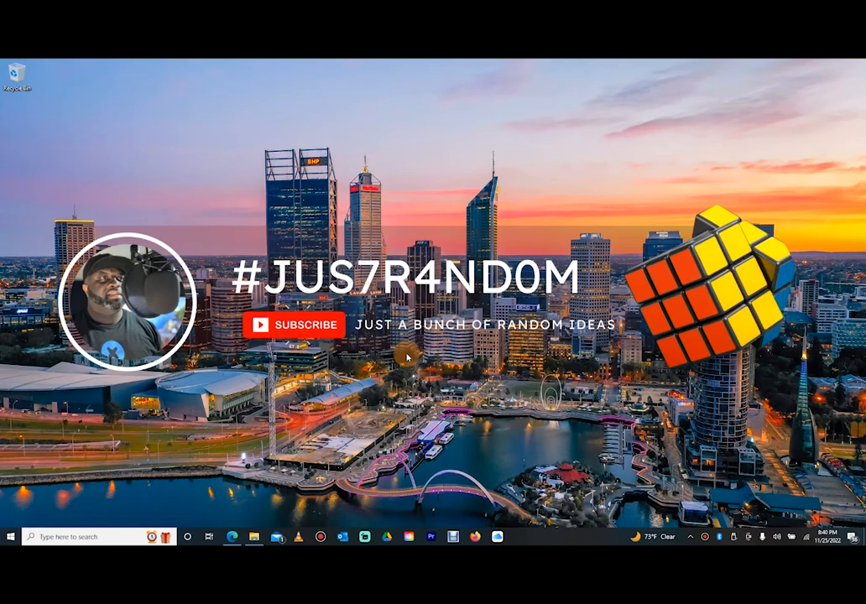
Step: Arrange the Rufus window beside File Explorer, with This PC open and Drive (D:) selected
left_click_drag(411, 157, 145, 122)
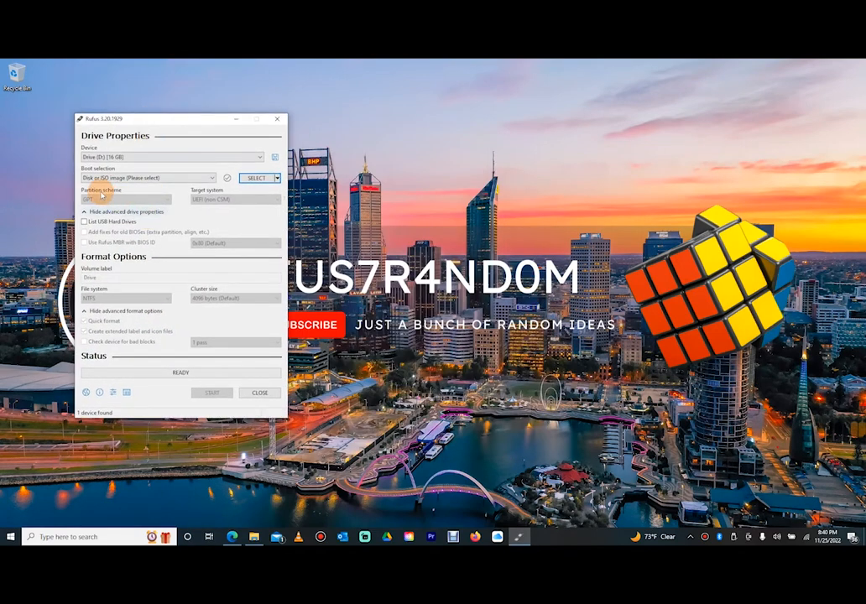
left_click_drag(169, 124, 195, 121)
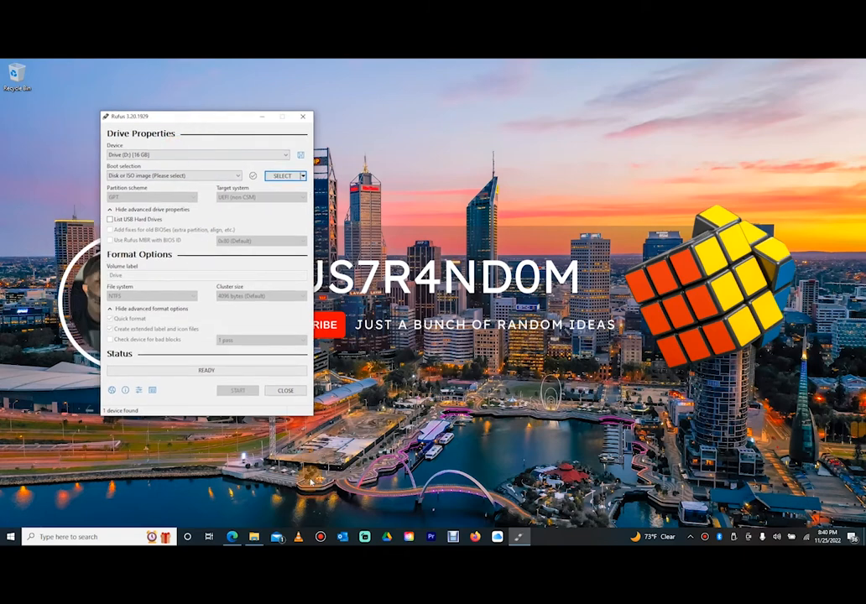
left_click(254, 537)
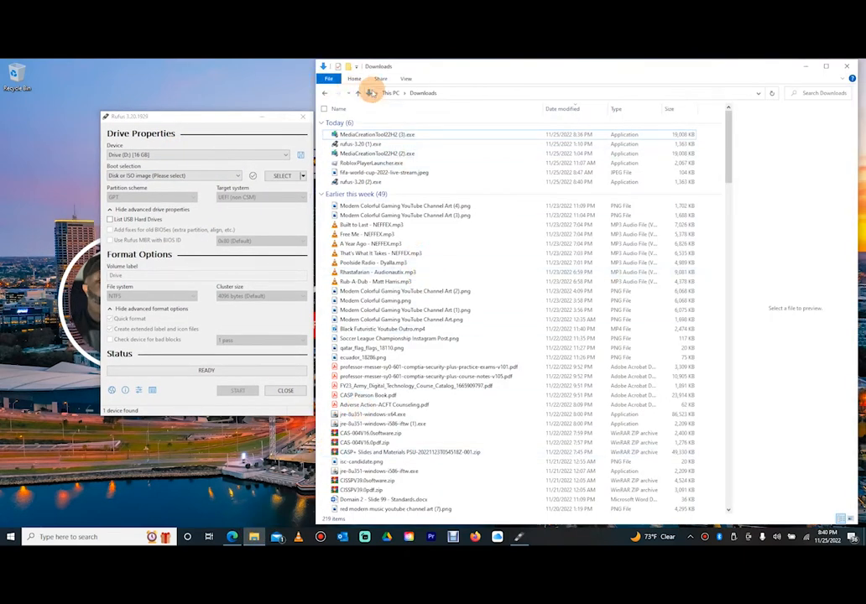
left_click(371, 92)
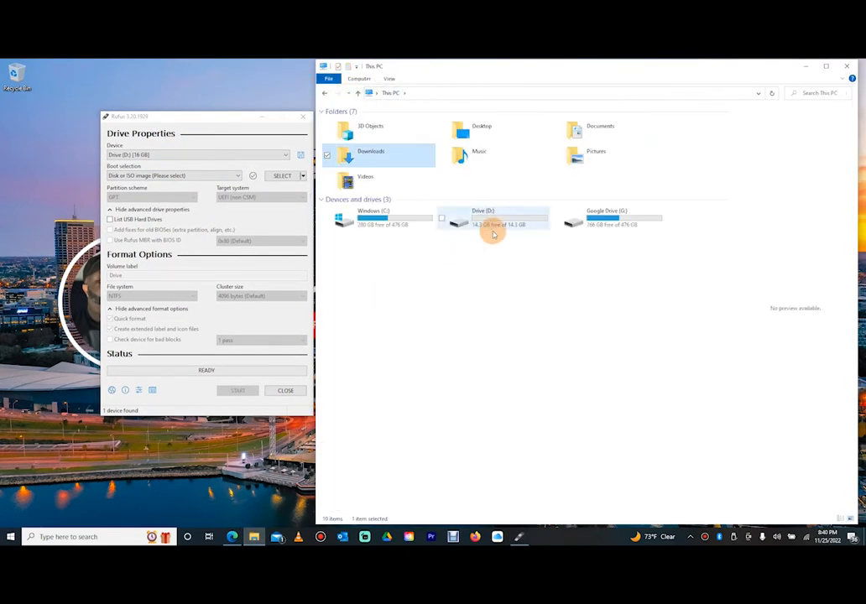
left_click(485, 215)
left_click_drag(522, 67, 531, 71)
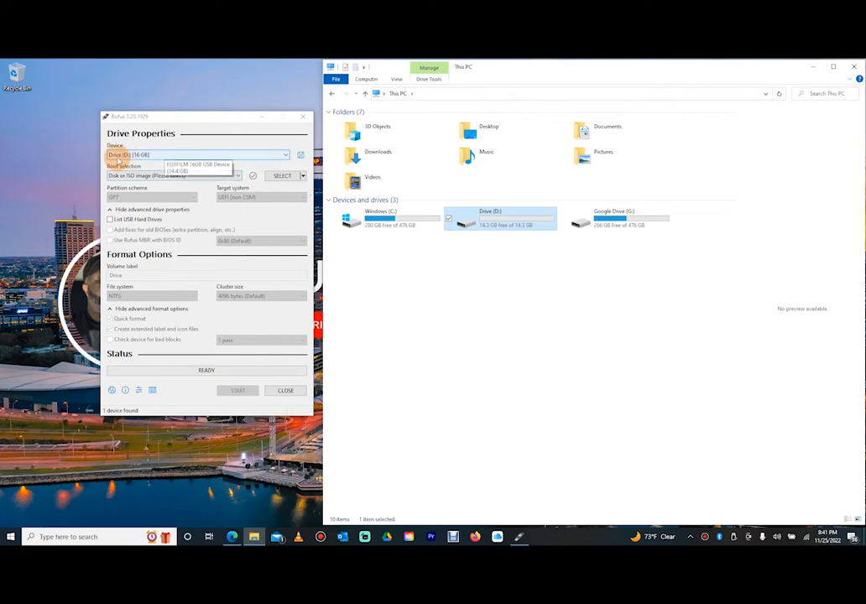
Step: Select Drive (D:) [16 GB] as the device with List USB Hard Drives enabled, and keep Disk or ISO image as the boot selection
left_click(193, 156)
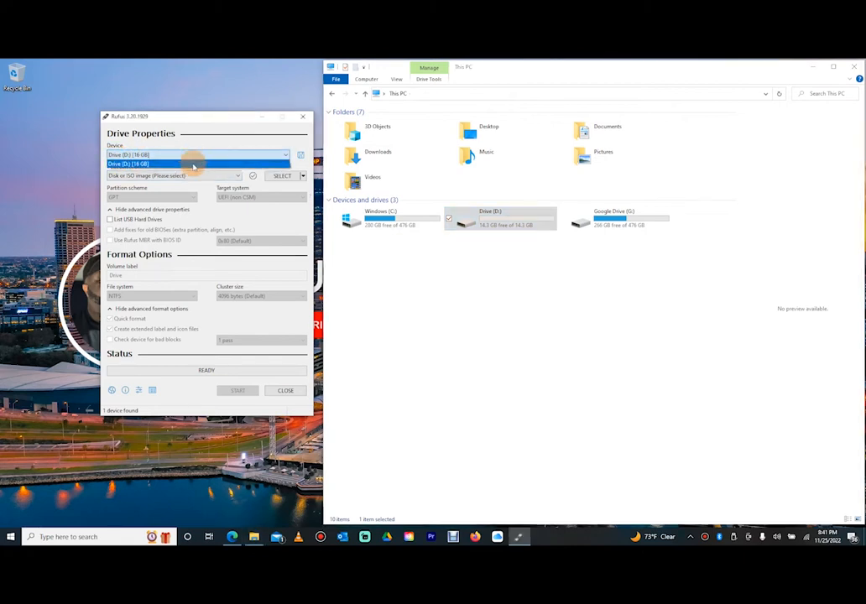
left_click(178, 163)
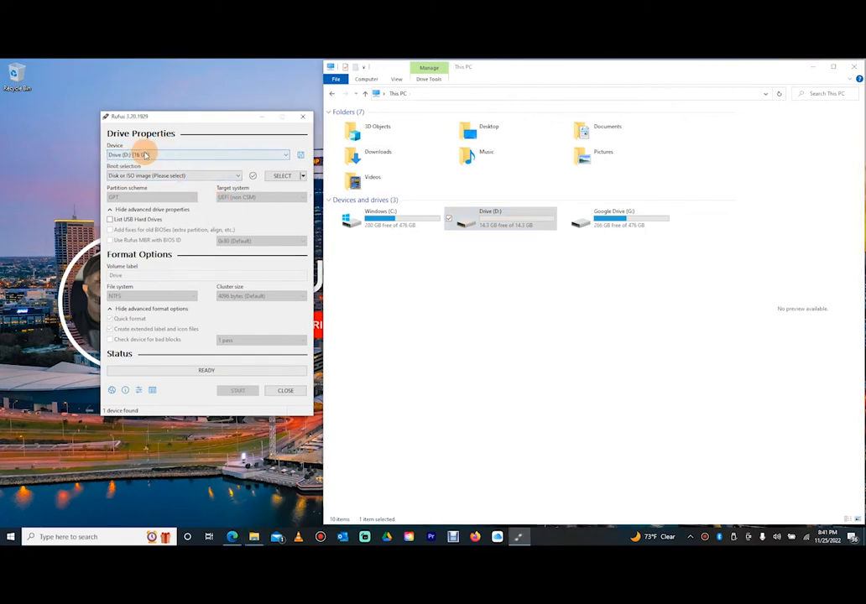
left_click(193, 176)
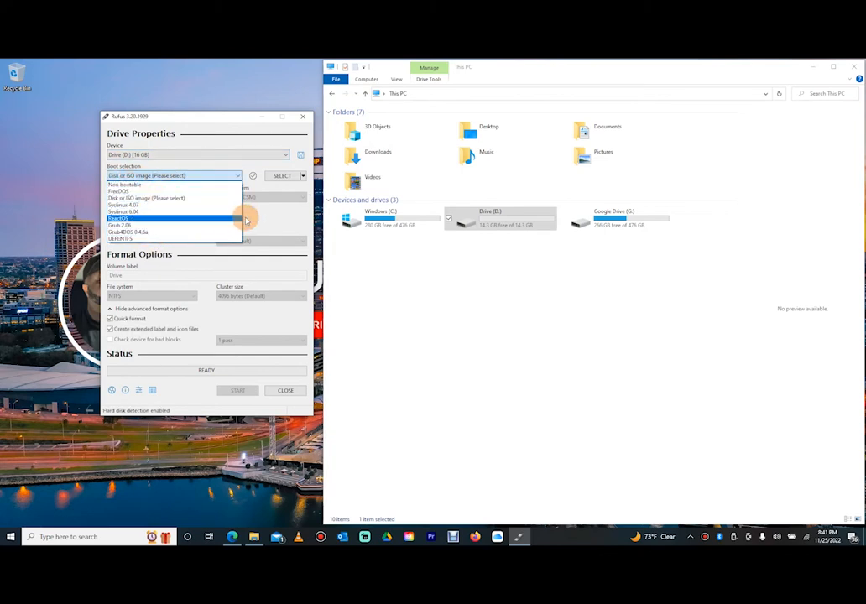
left_click(133, 177)
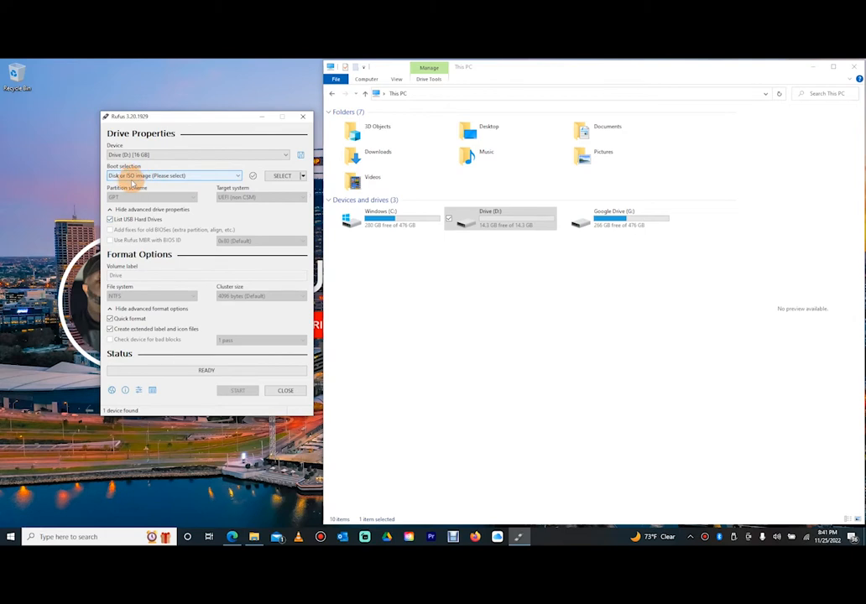
Step: Load Windows.iso from the Downloads folder as the boot image
left_click(283, 177)
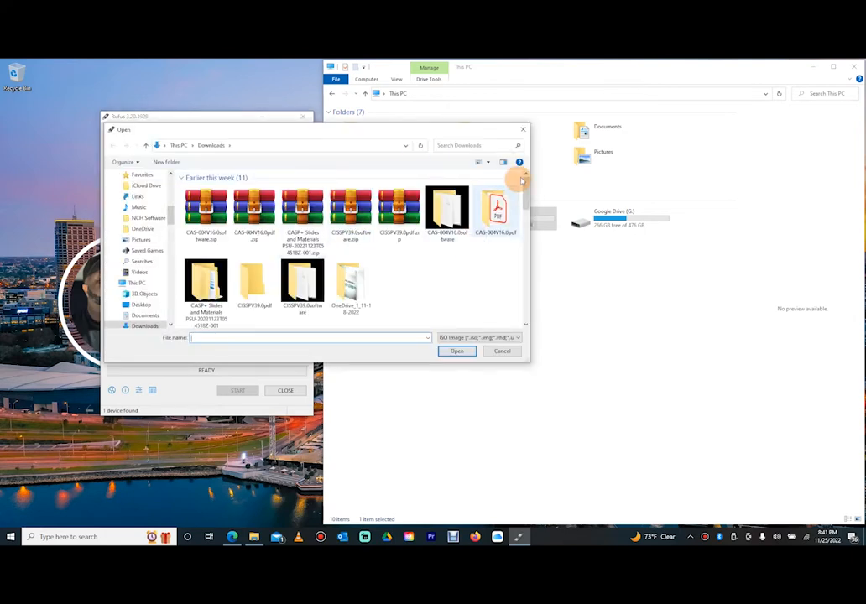
left_click(524, 131)
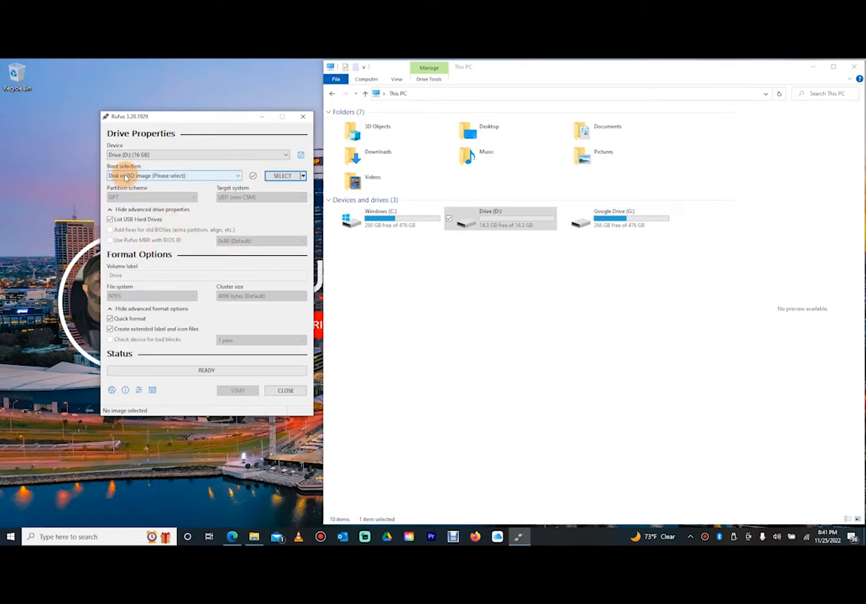
left_click(283, 176)
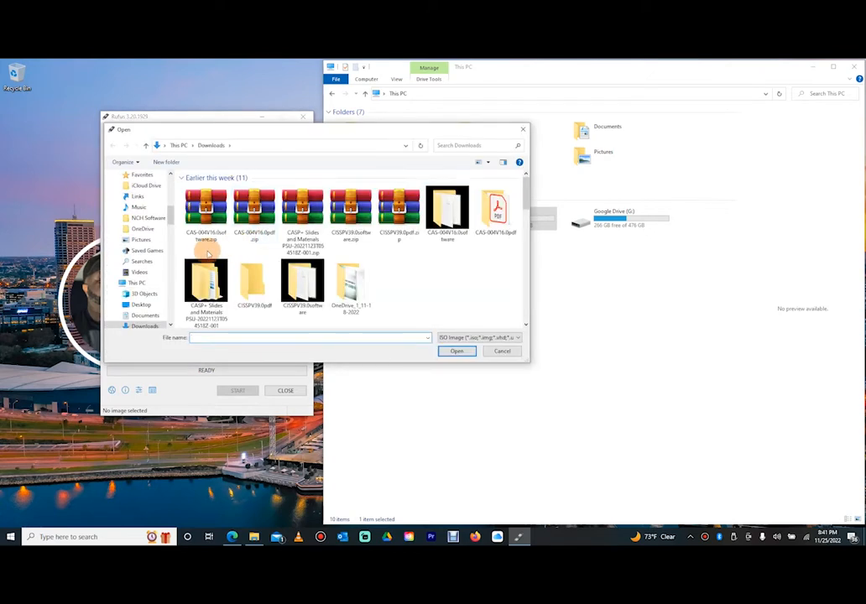
scroll(222, 256, "down", 2)
scroll(228, 261, "down", 2)
left_click(302, 235)
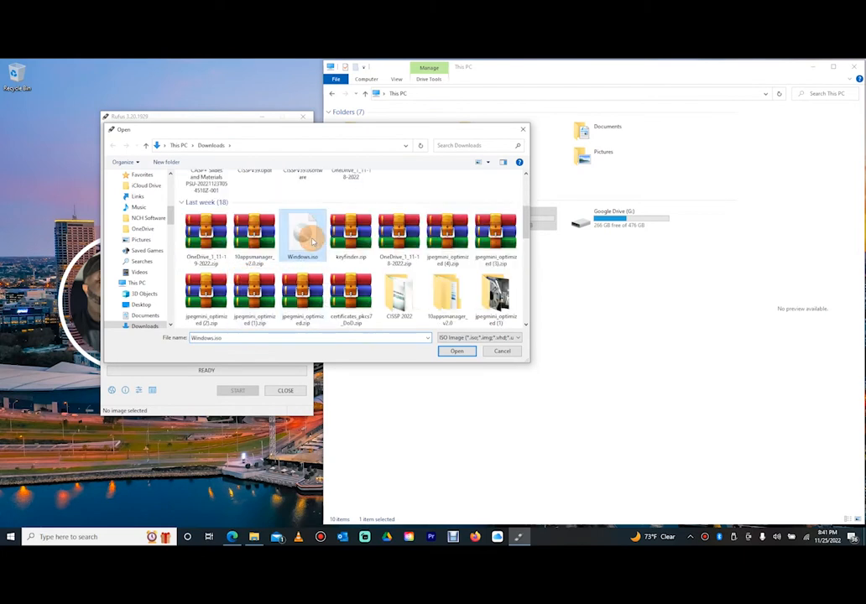
left_click(454, 351)
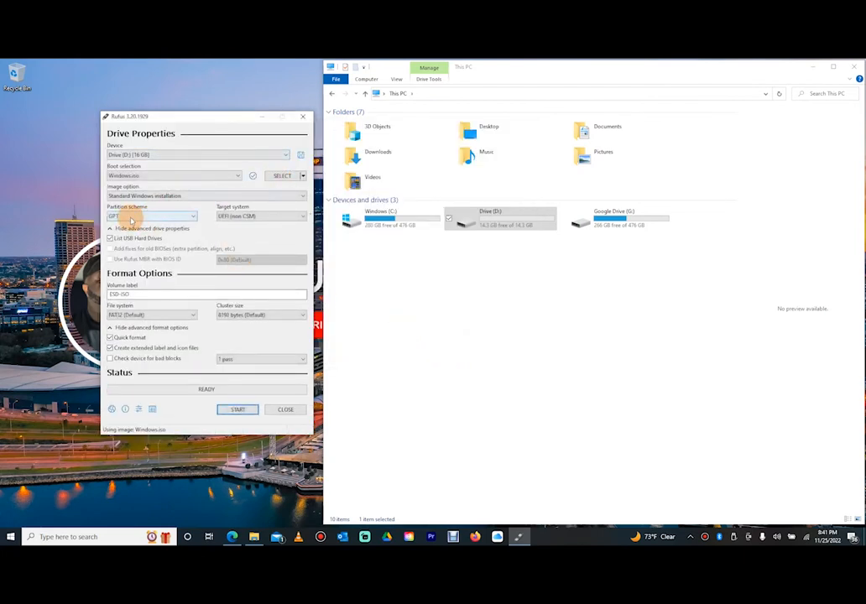
Step: Keep GPT as the partition scheme and Standard Windows installation as the image option
left_click(135, 220)
left_click(172, 223)
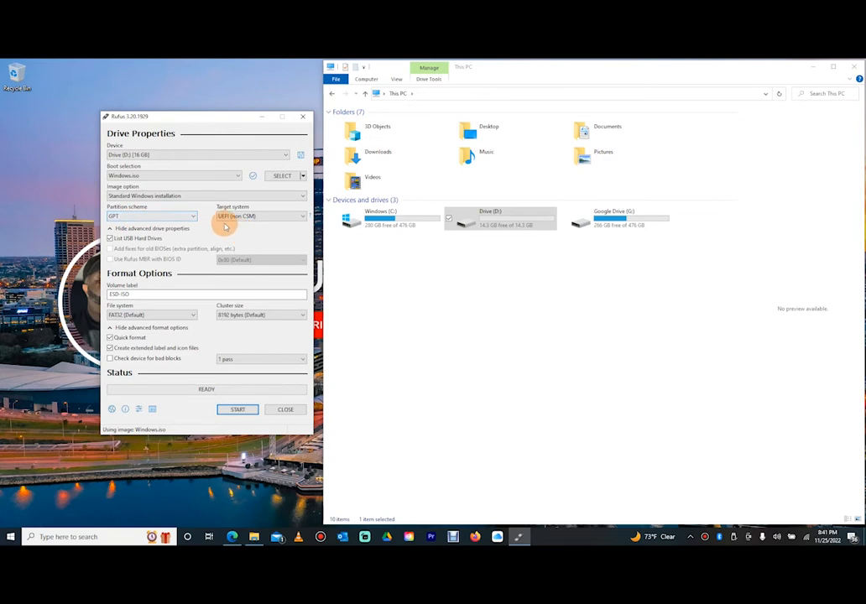
left_click(208, 197)
left_click(208, 200)
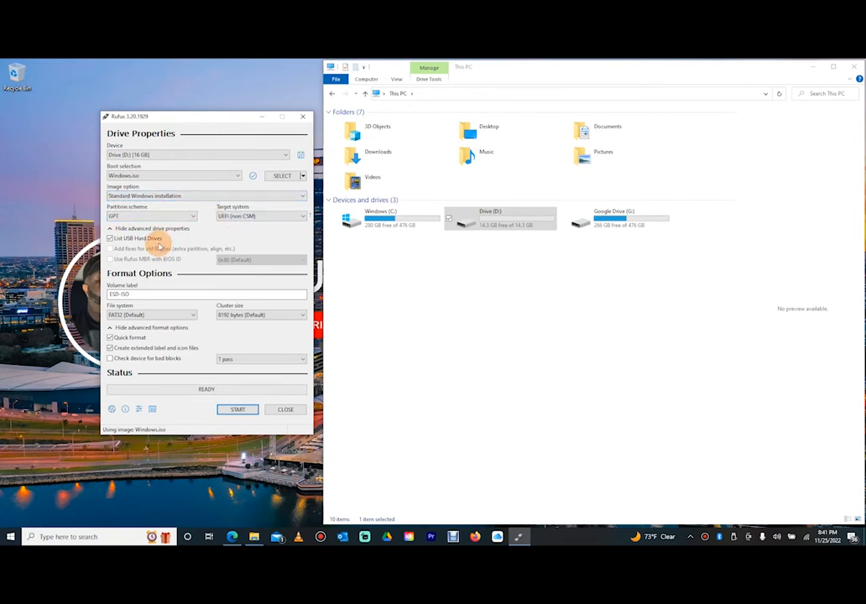
Step: Set the format options to volume label Windows 10 x64, file system NTFS and cluster size 4096 bytes (Default), keeping Quick format enabled
double_click(151, 294)
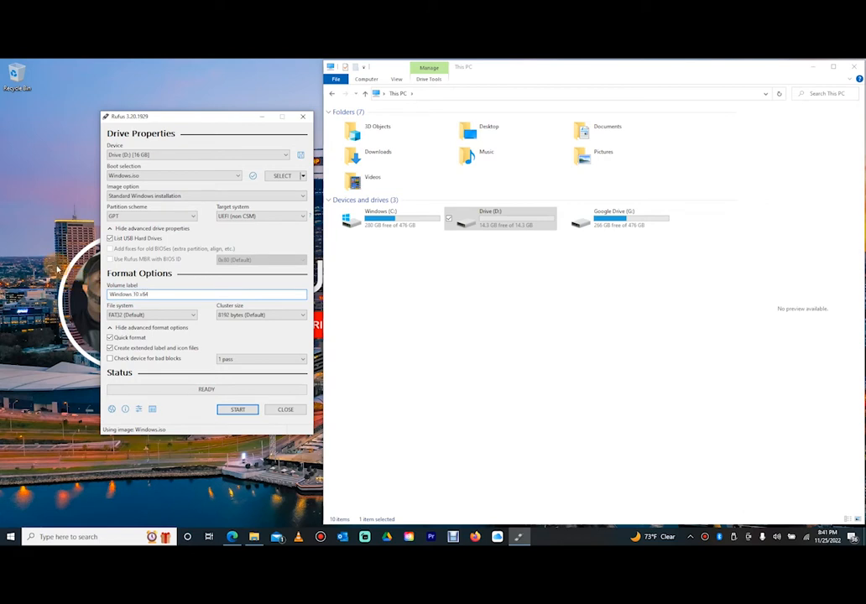
left_click(193, 315)
left_click(135, 326)
left_click(174, 339)
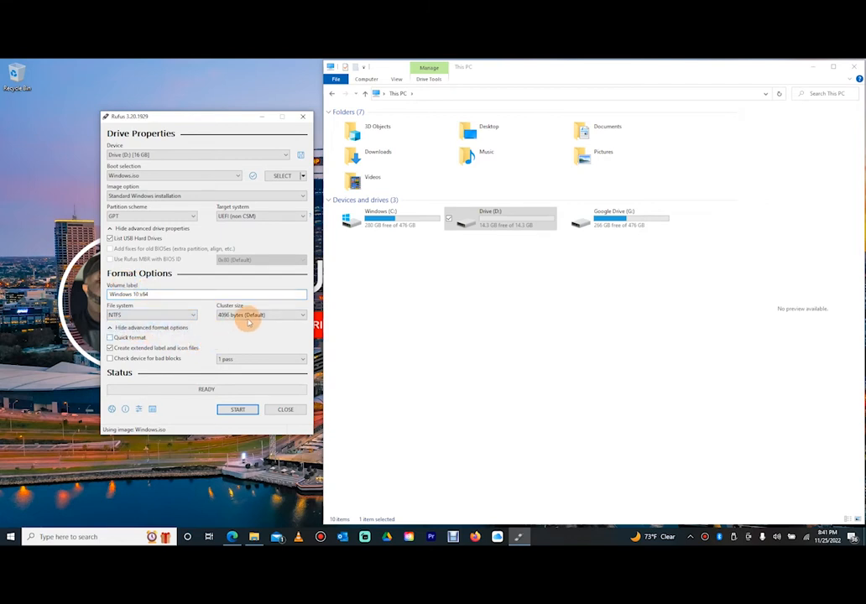
left_click(245, 314)
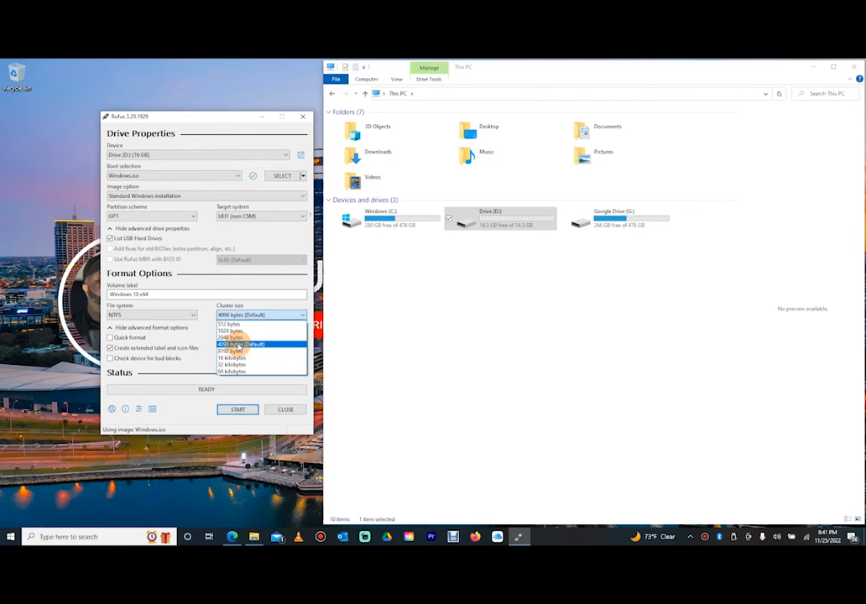
left_click(231, 344)
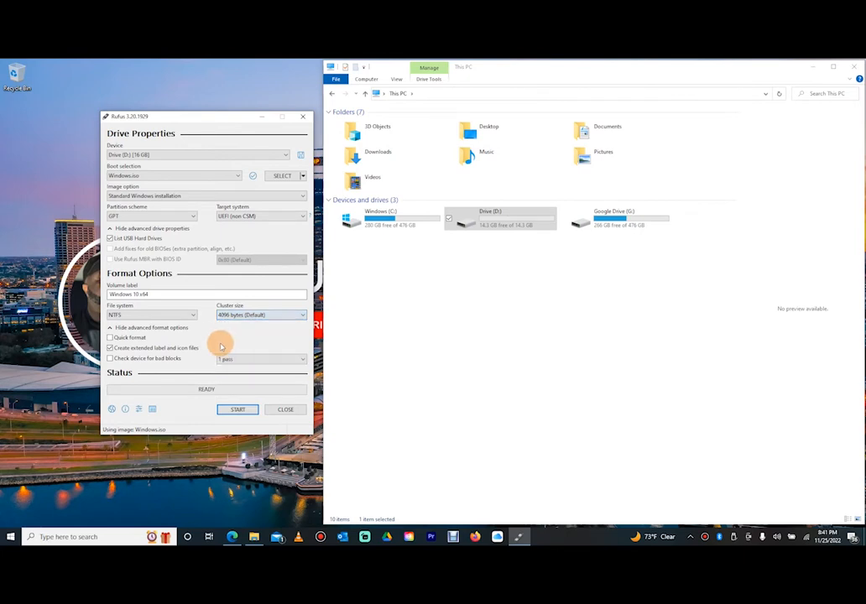
left_click(110, 339)
left_click(492, 218)
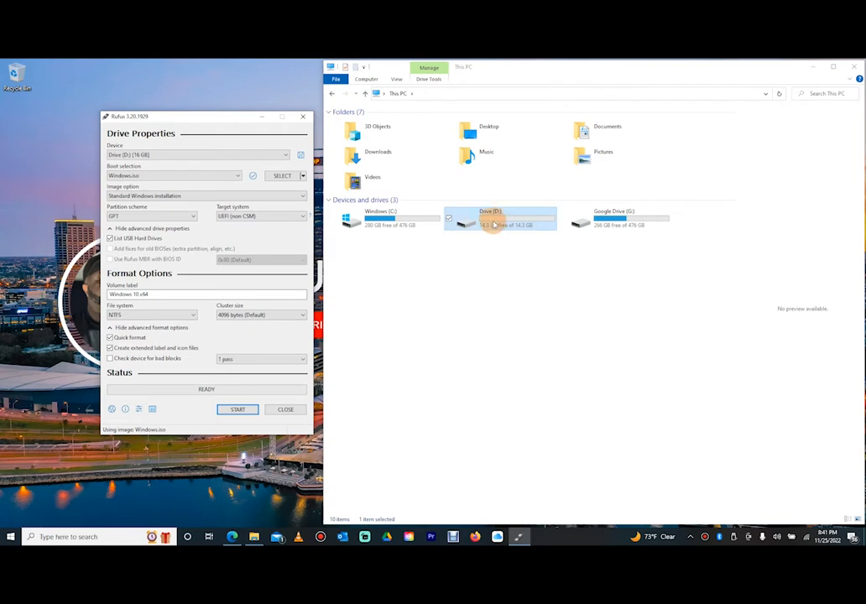
Step: Enable checking the device for bad blocks with 1 pass and start the formatting operation
left_click(229, 360)
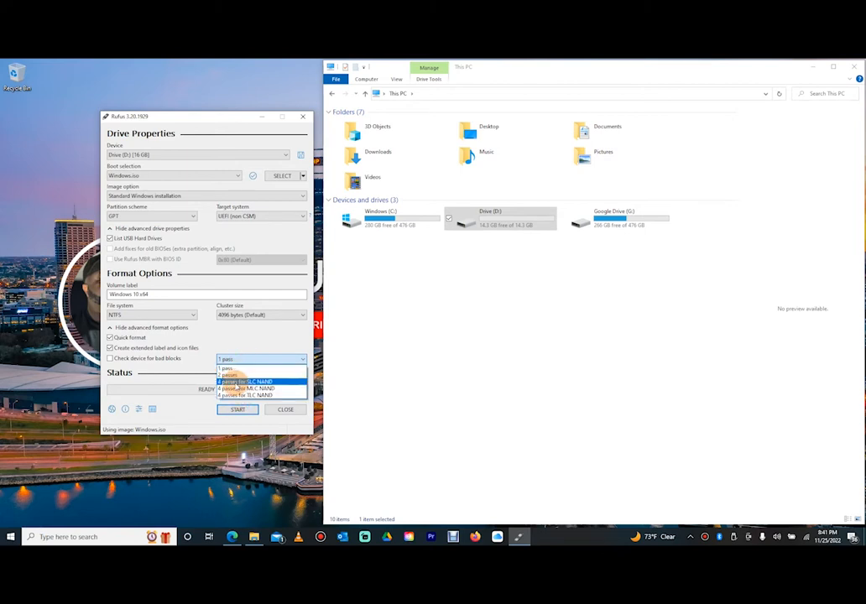
left_click(221, 339)
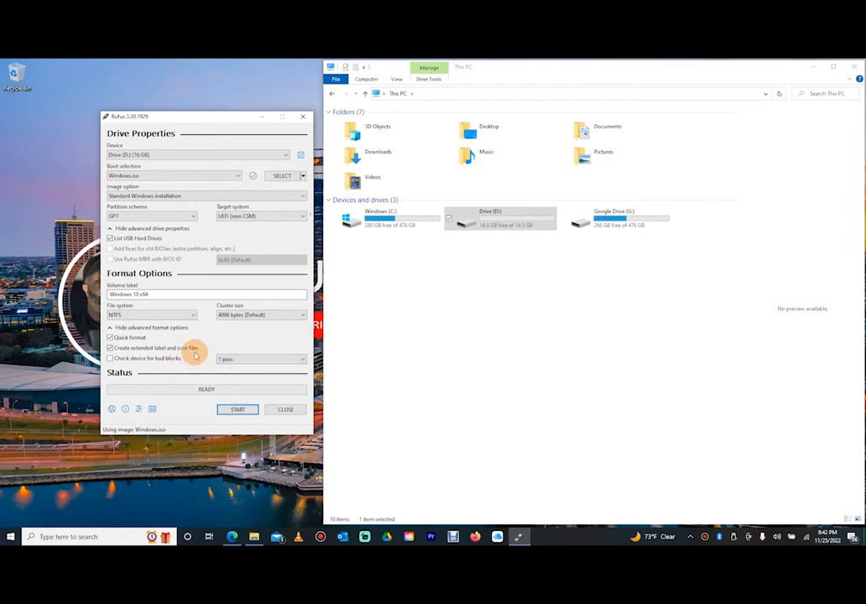
left_click(187, 361)
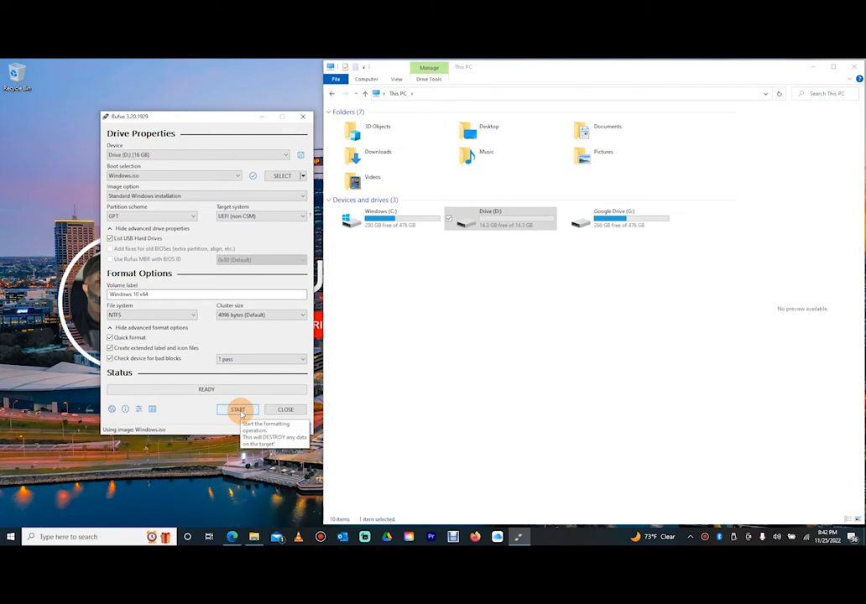
left_click(240, 411)
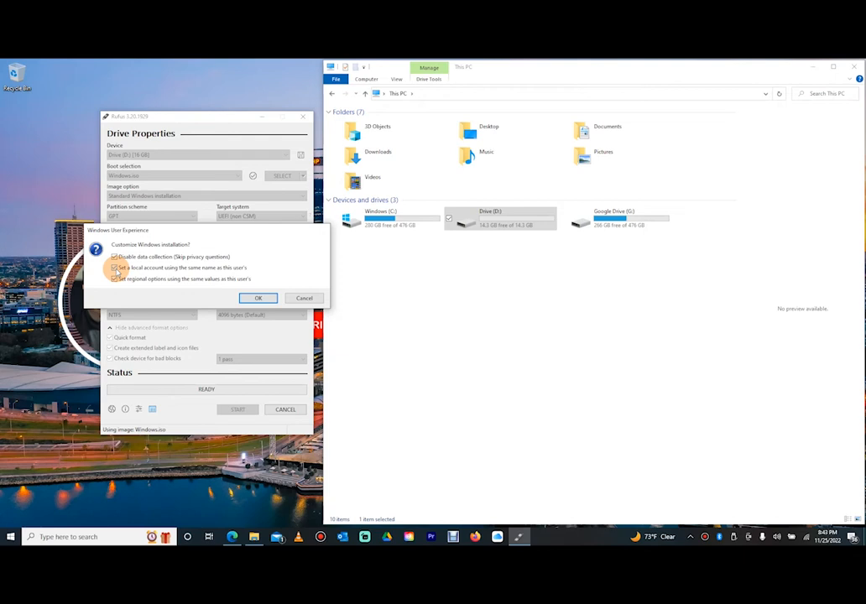
Step: Disable the data collection, local account and regional customizations for the Windows installation, and accept erasing the 16 GB drive to begin writing
left_click(115, 268)
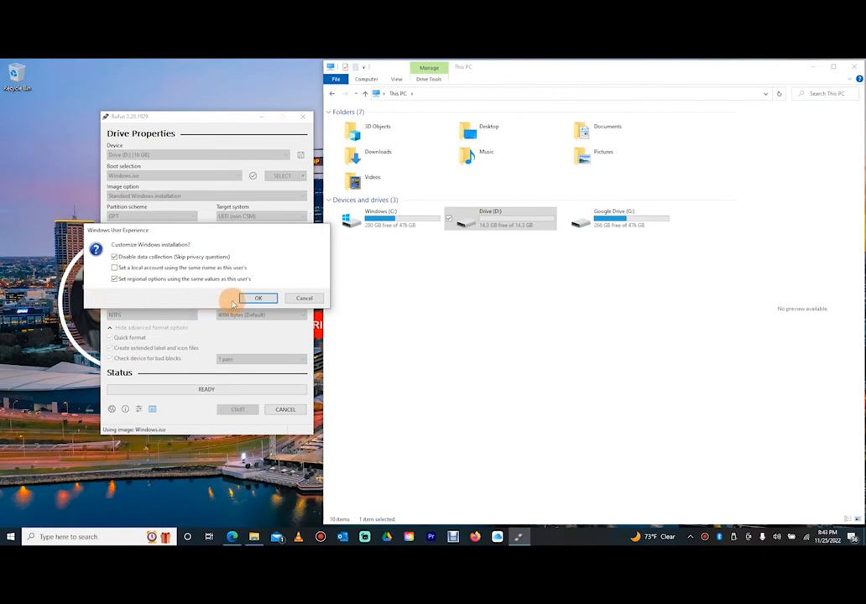
left_click(253, 302)
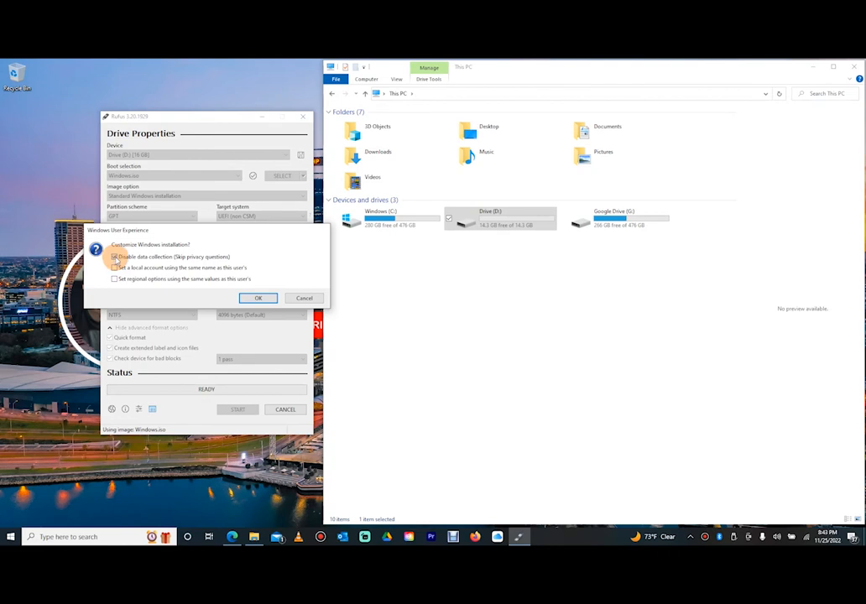
left_click(115, 258)
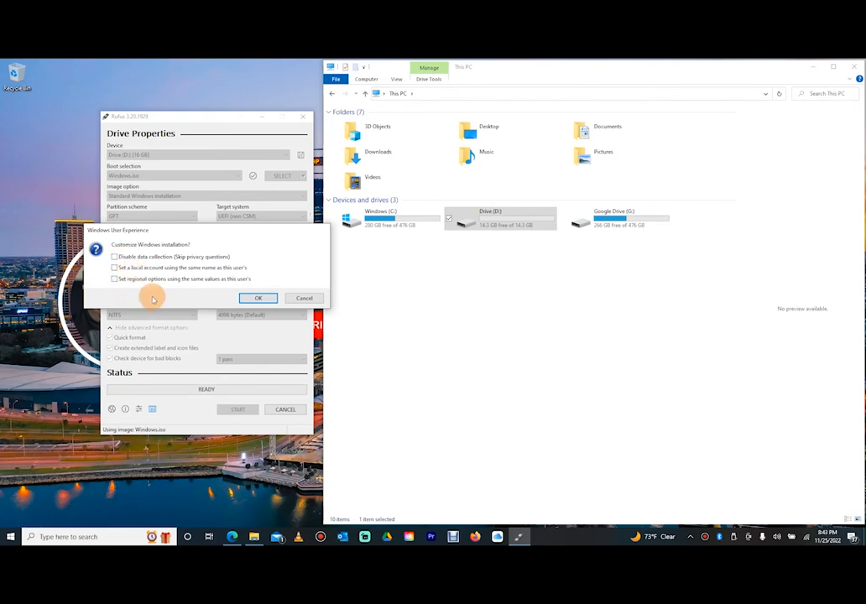
left_click(259, 299)
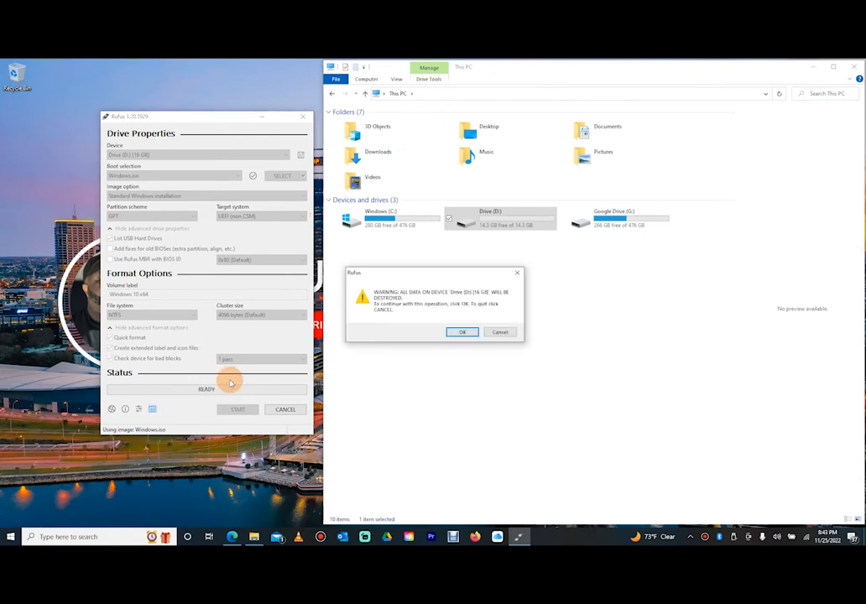
left_click_drag(444, 277, 192, 185)
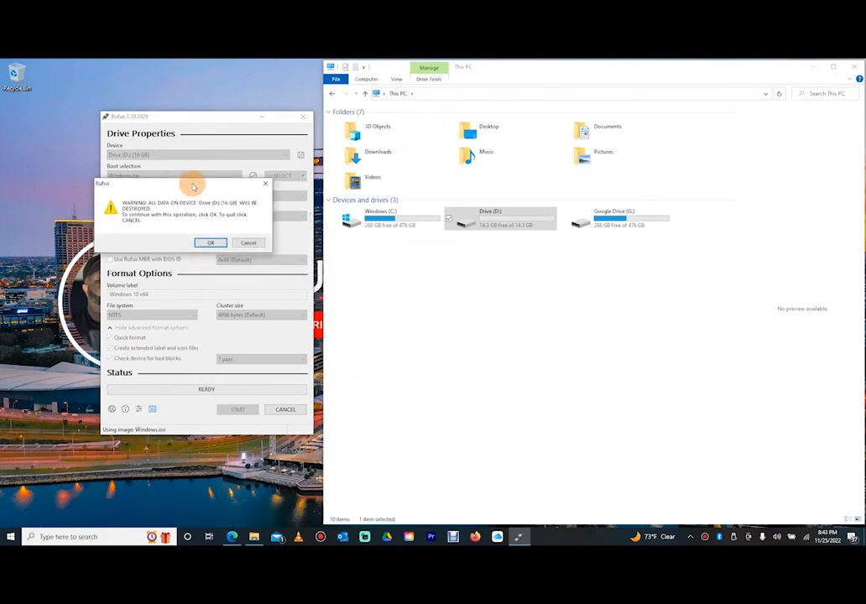
left_click(199, 242)
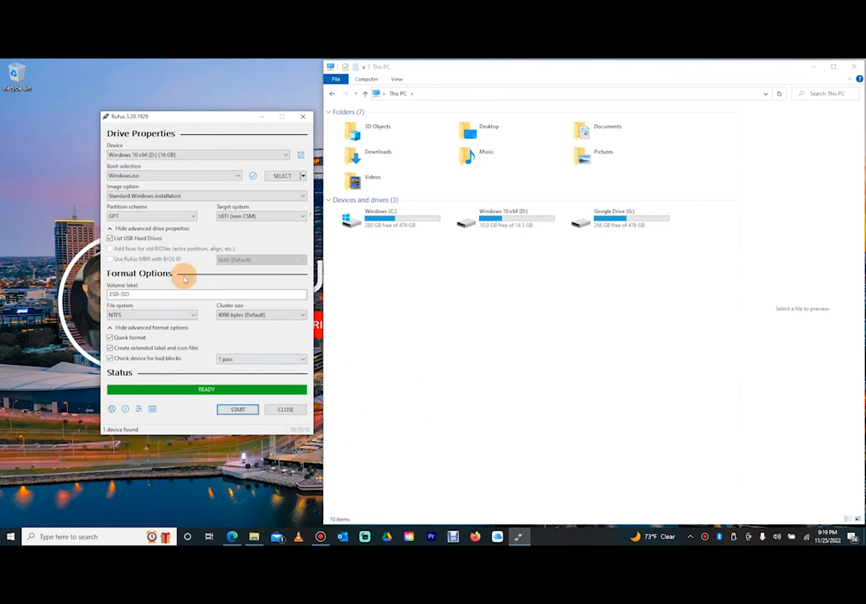
Step: In File Explorer, inspect the contents of the Windows 10 x64 (D:) drive, including its boot and sources folders, and return to This PC
left_click(496, 290)
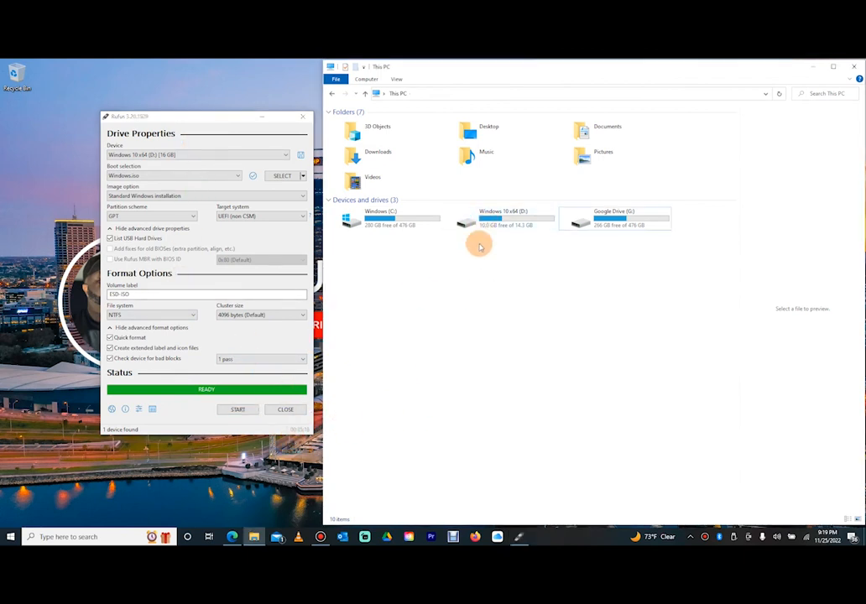
double_click(514, 219)
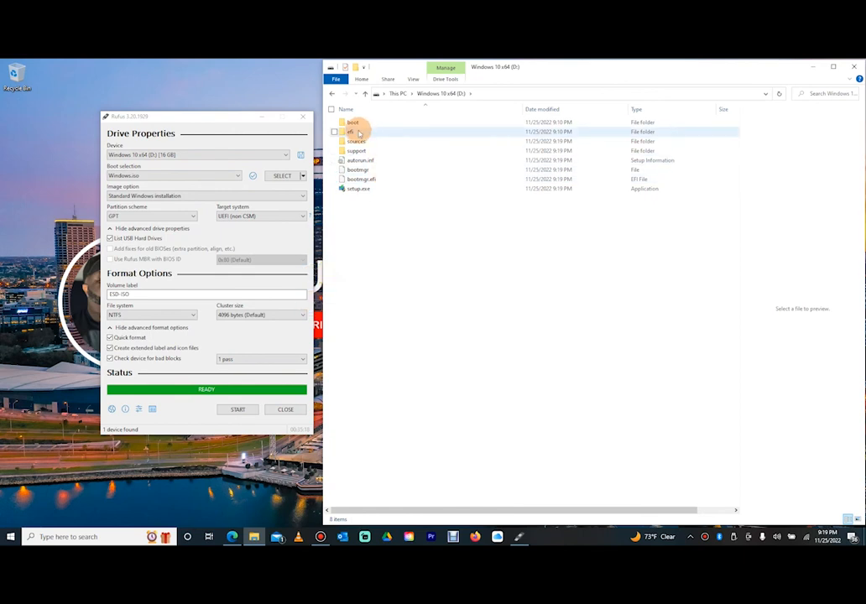
double_click(352, 123)
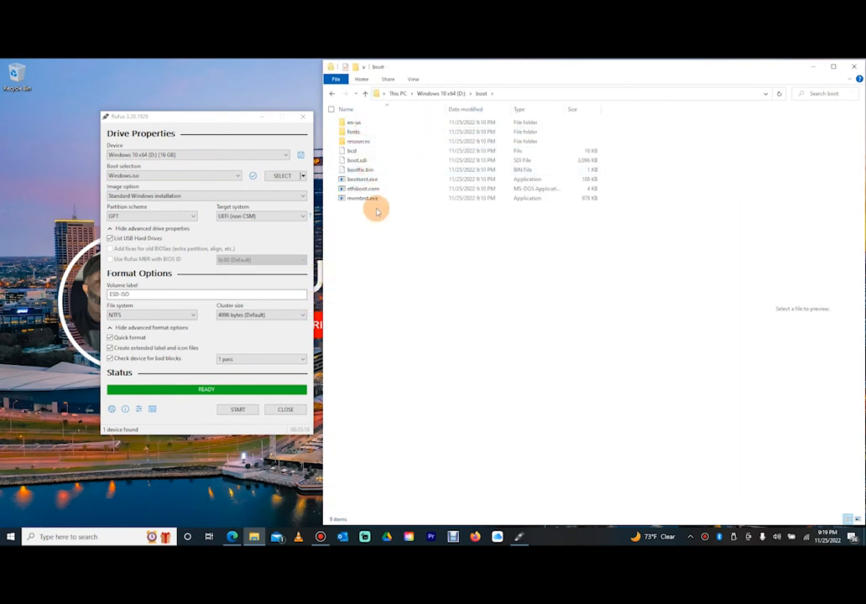
left_click(332, 93)
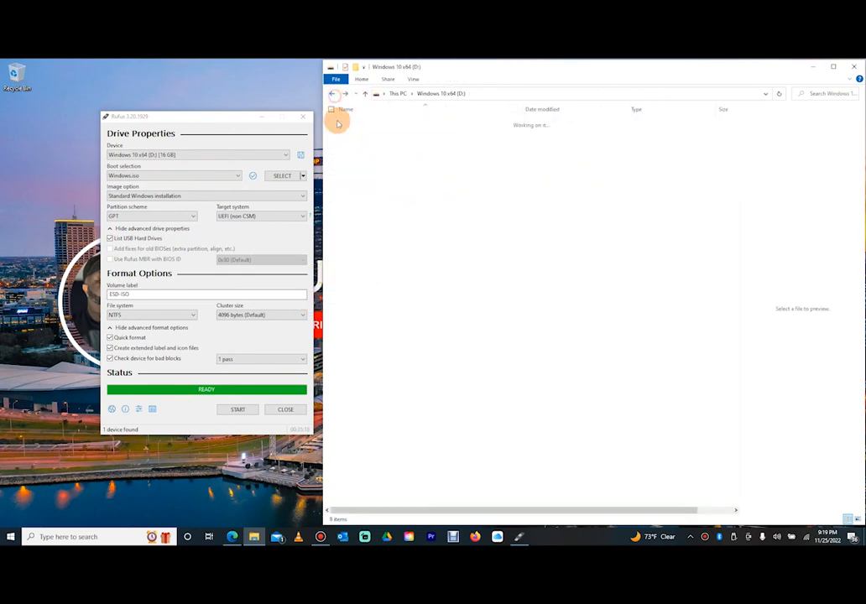
double_click(354, 141)
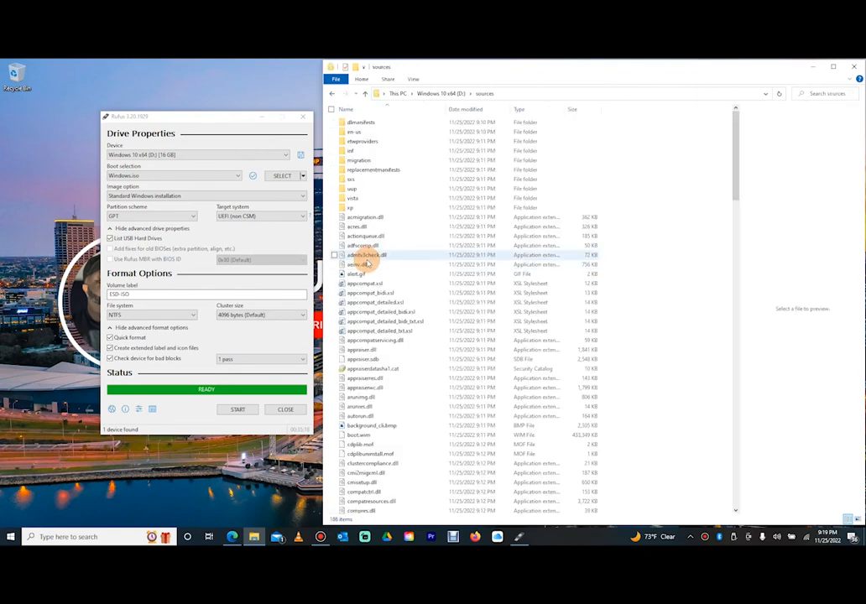
scroll(365, 263, "down", 20)
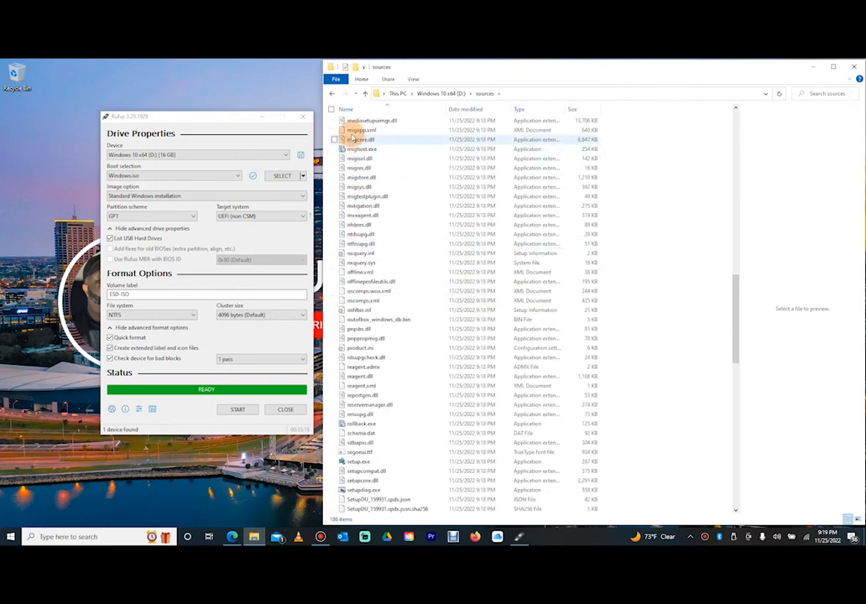
left_click(332, 93)
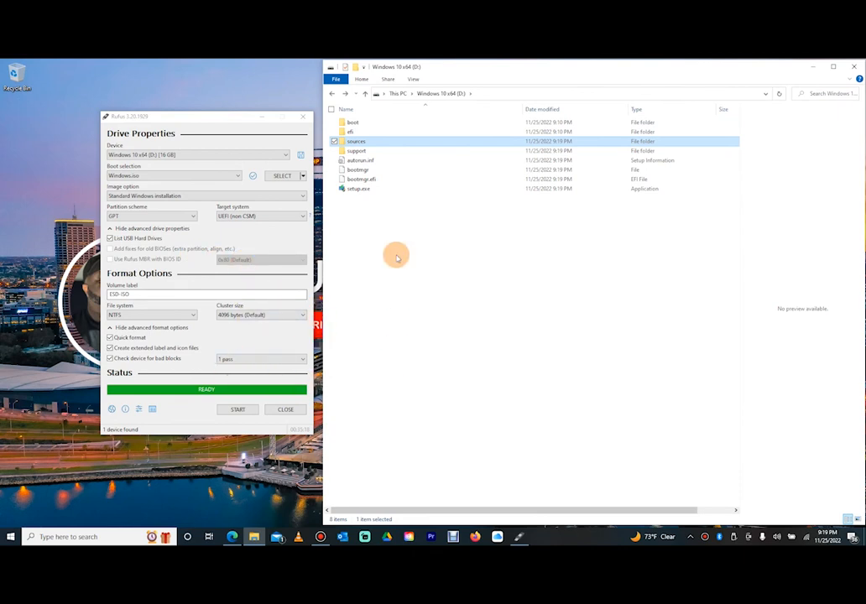
left_click(332, 93)
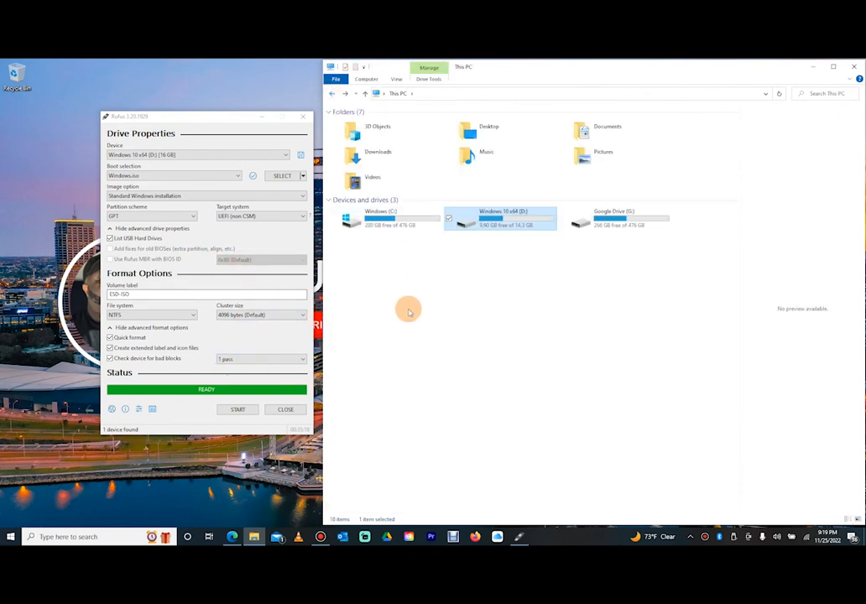